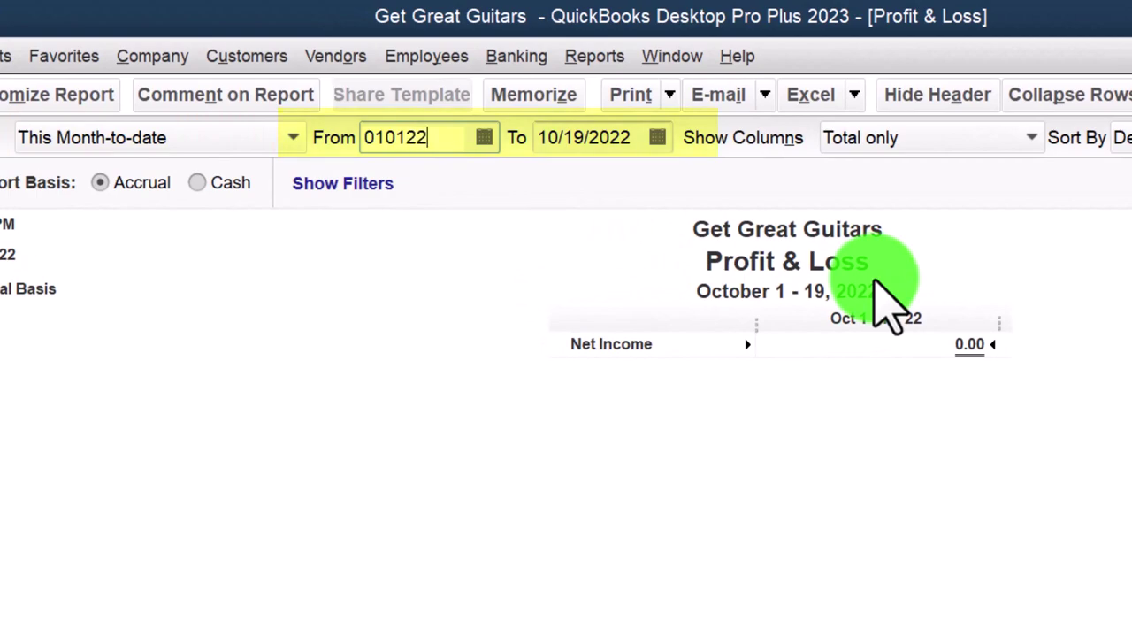
# Step: Set the Profit & Loss report's date range to 01/01/2022 through 12/31/2022 and change its column label and all related fonts to size 12
pyautogui.press('Tab')
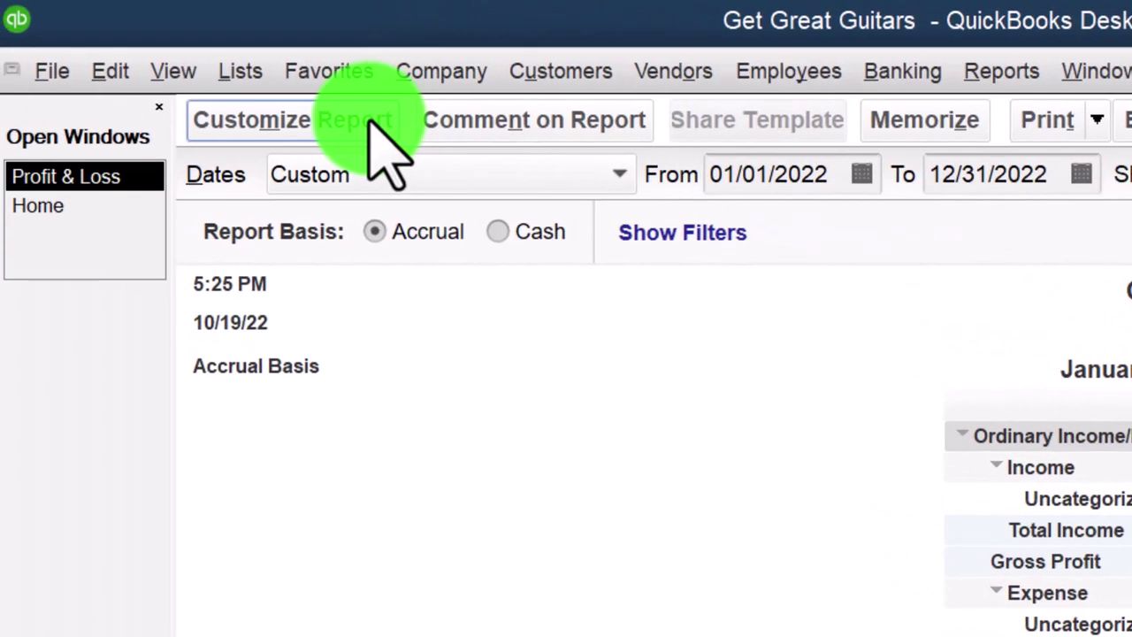
pyautogui.click(89, 95)
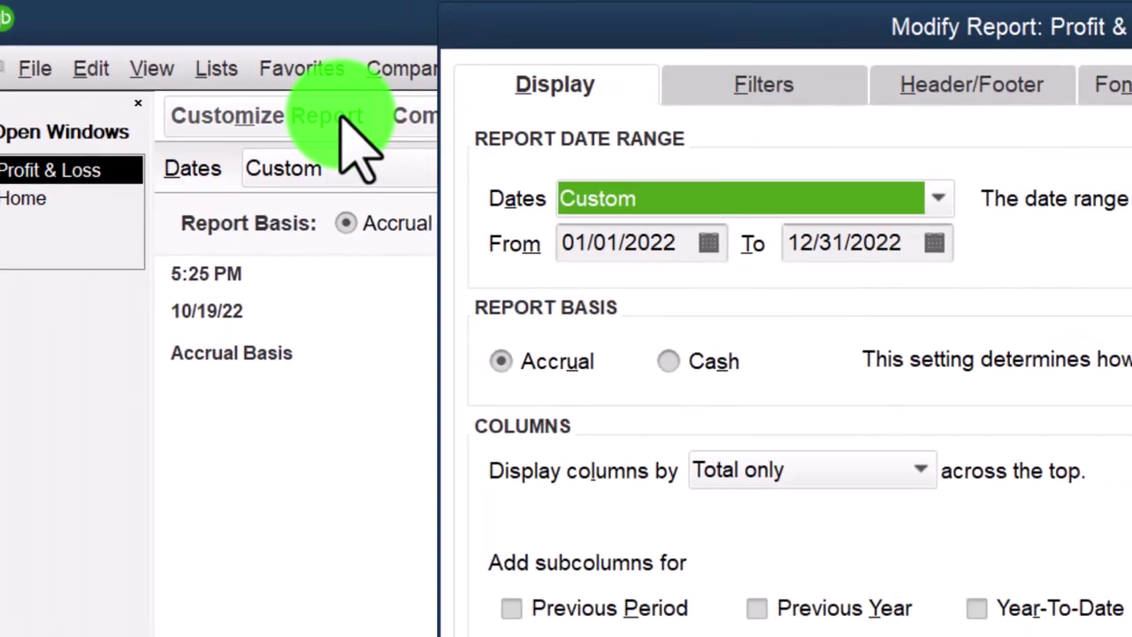
pyautogui.click(1119, 85)
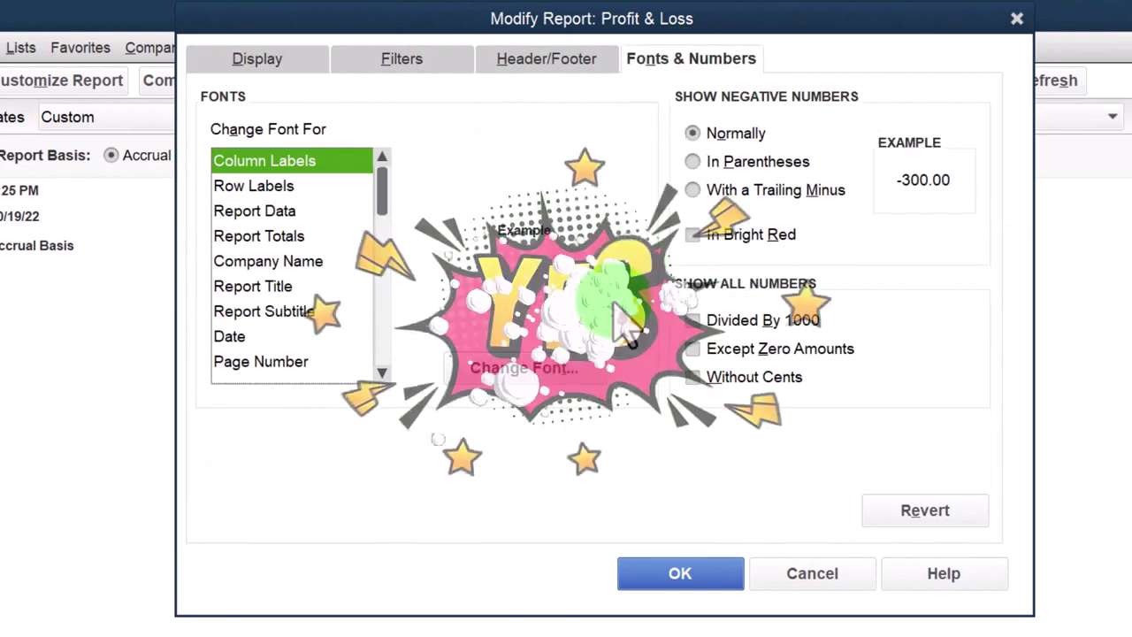
pyautogui.click(575, 376)
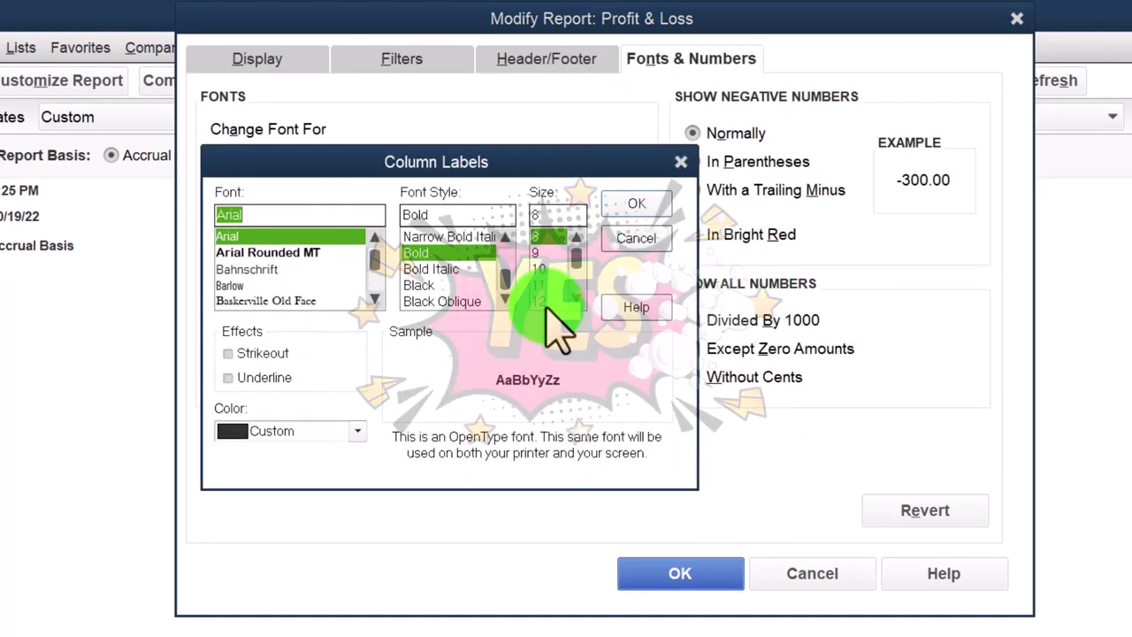
pyautogui.click(538, 302)
pyautogui.click(635, 204)
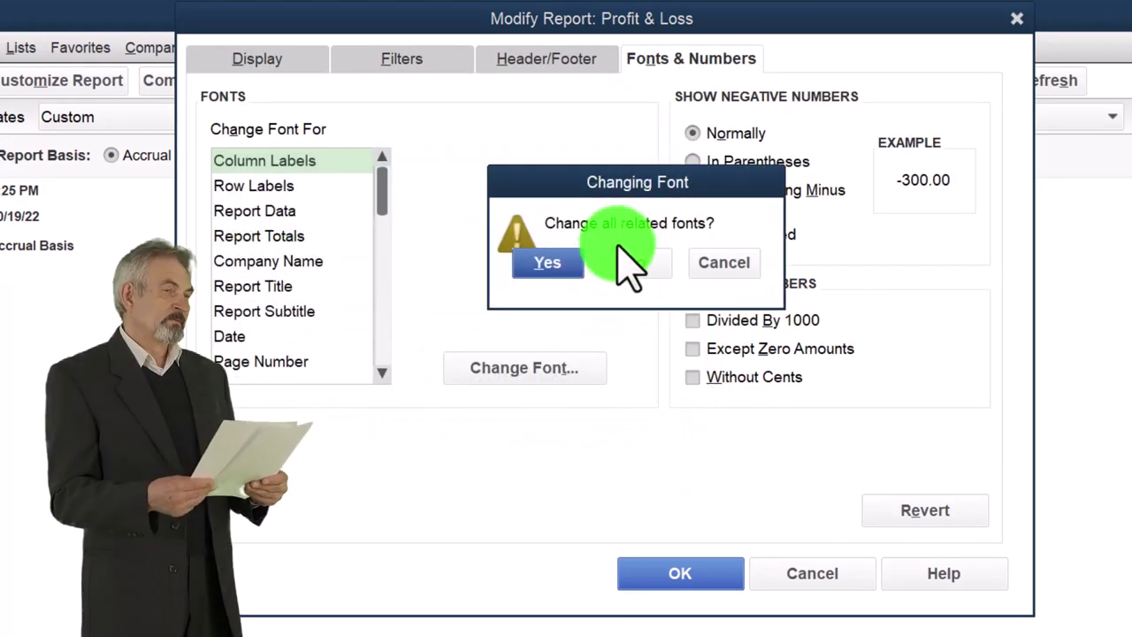
pyautogui.click(570, 265)
pyautogui.click(656, 577)
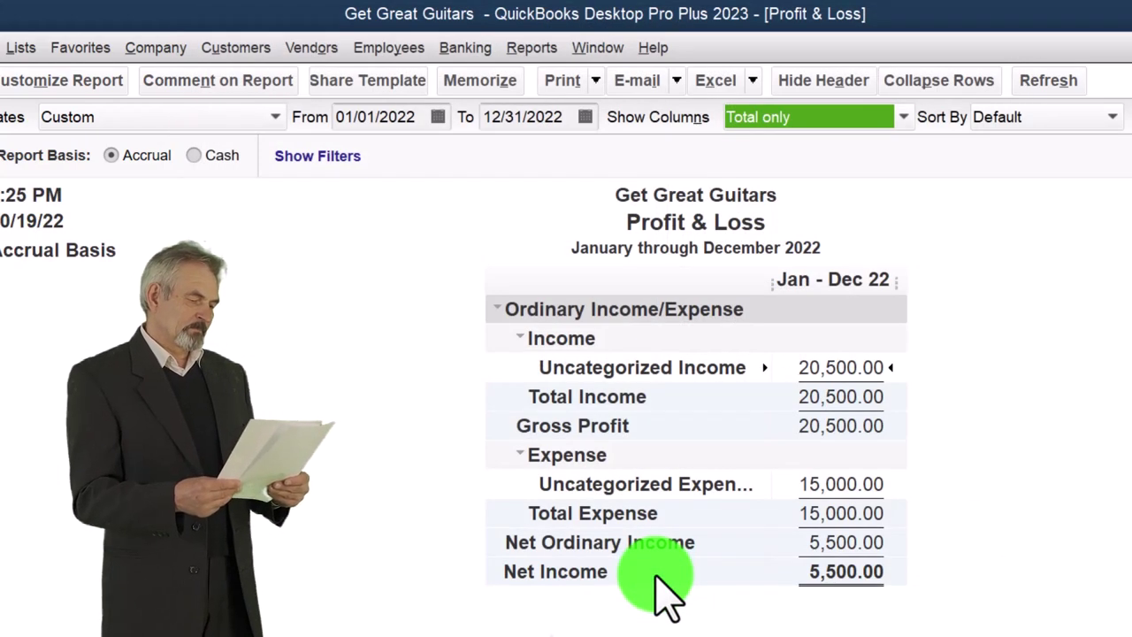
# Step: Create a standard Balance Sheet report and set its date range to 01/01/2022 through 12/31/2022
pyautogui.click(532, 47)
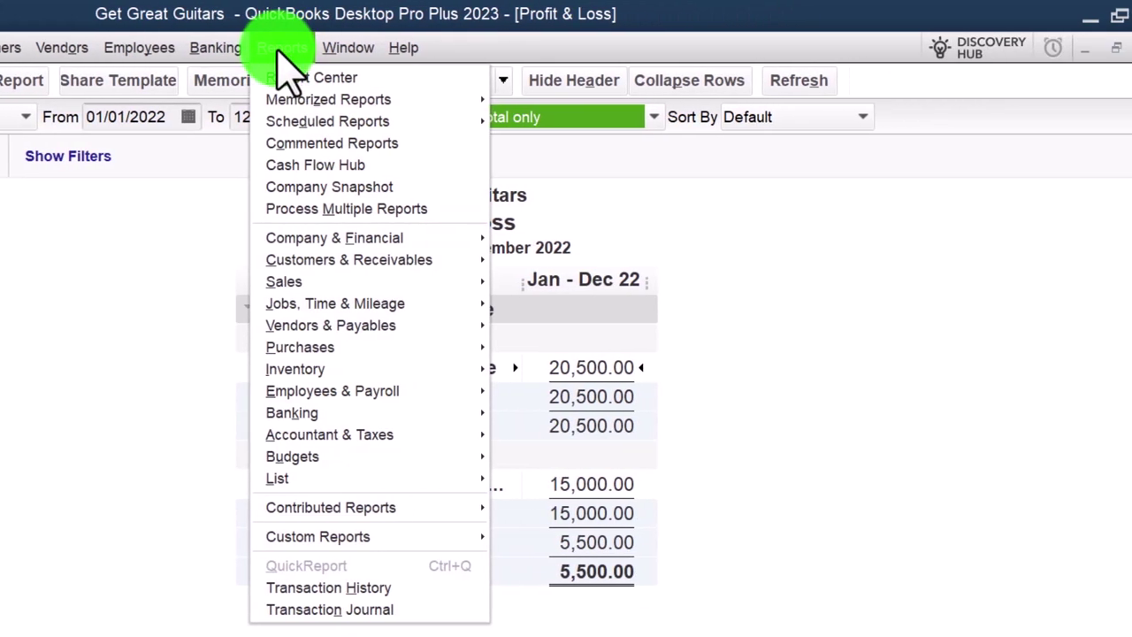
pyautogui.moveTo(319, 217)
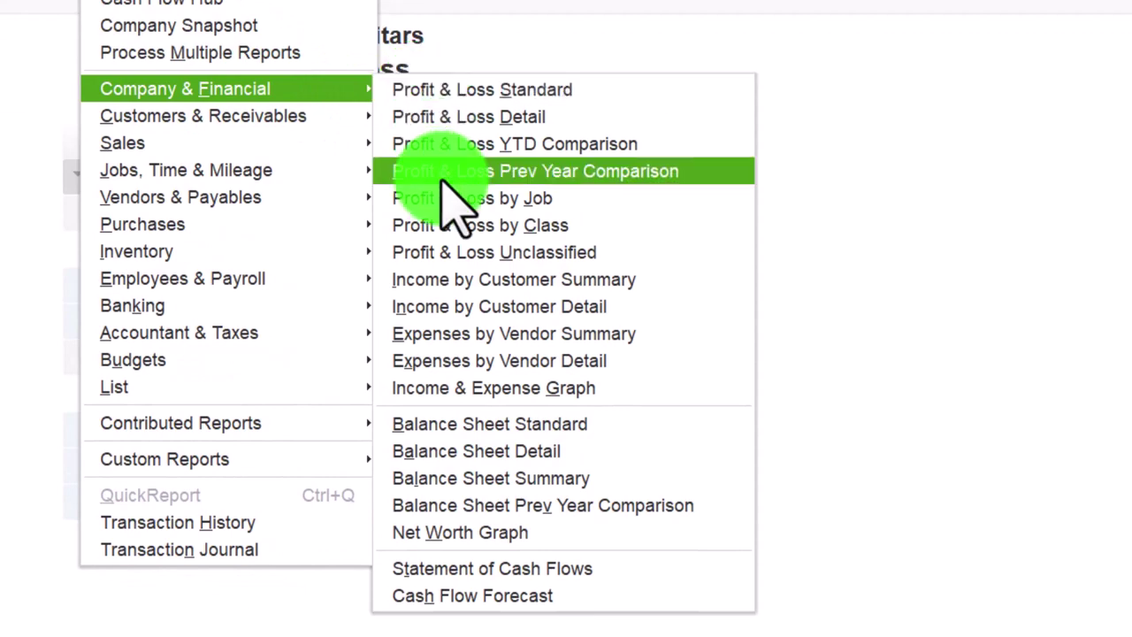
pyautogui.click(504, 425)
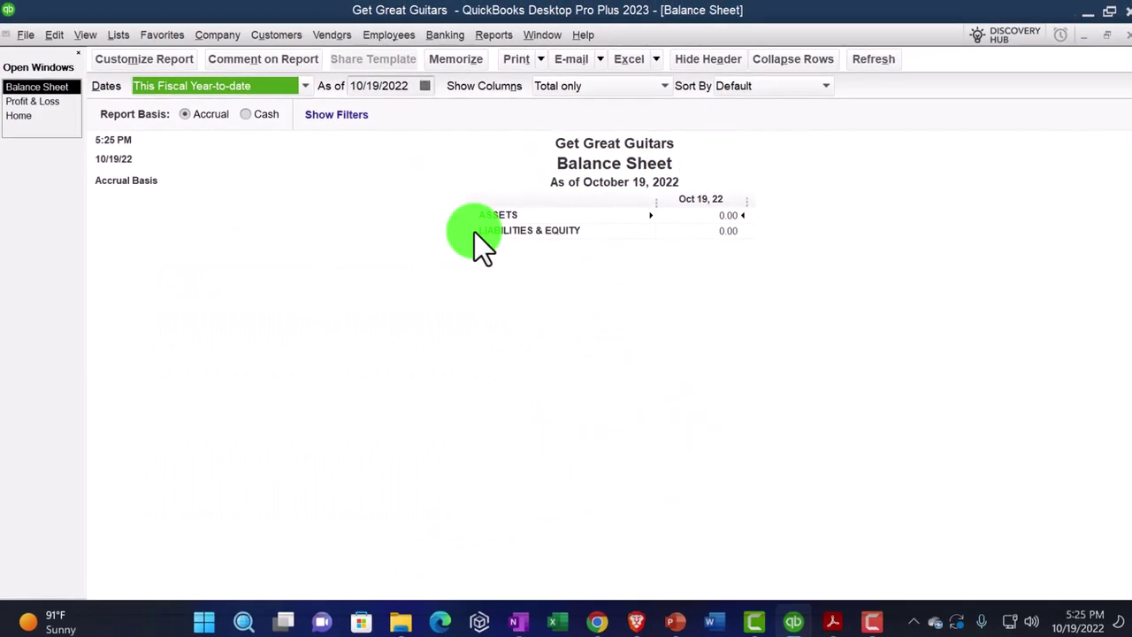
pyautogui.click(158, 59)
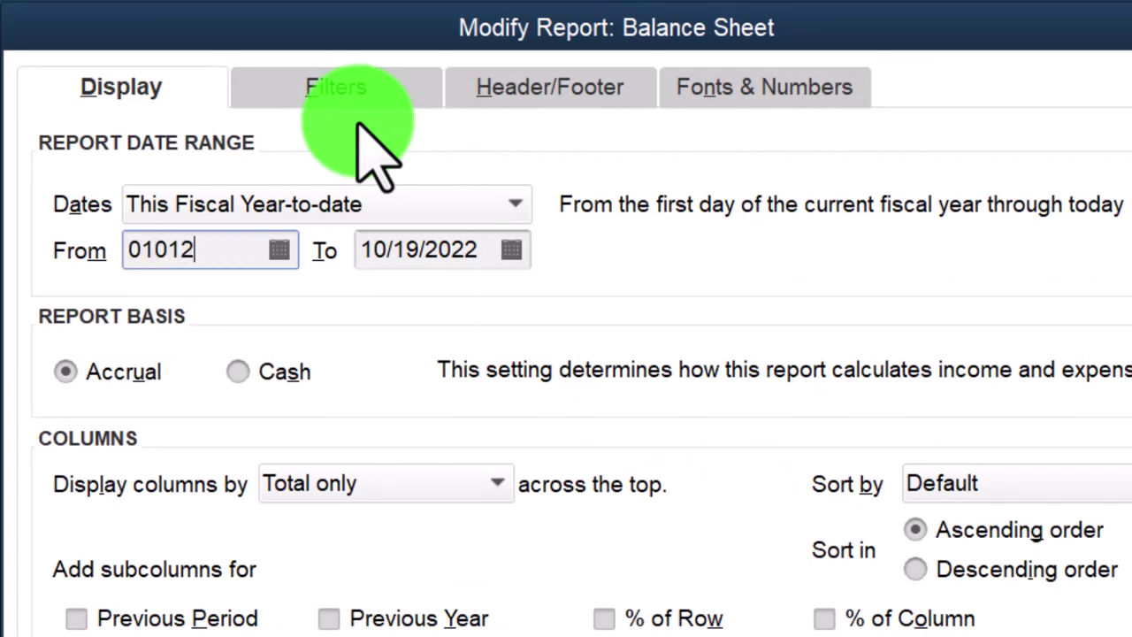
pyautogui.press('Tab')
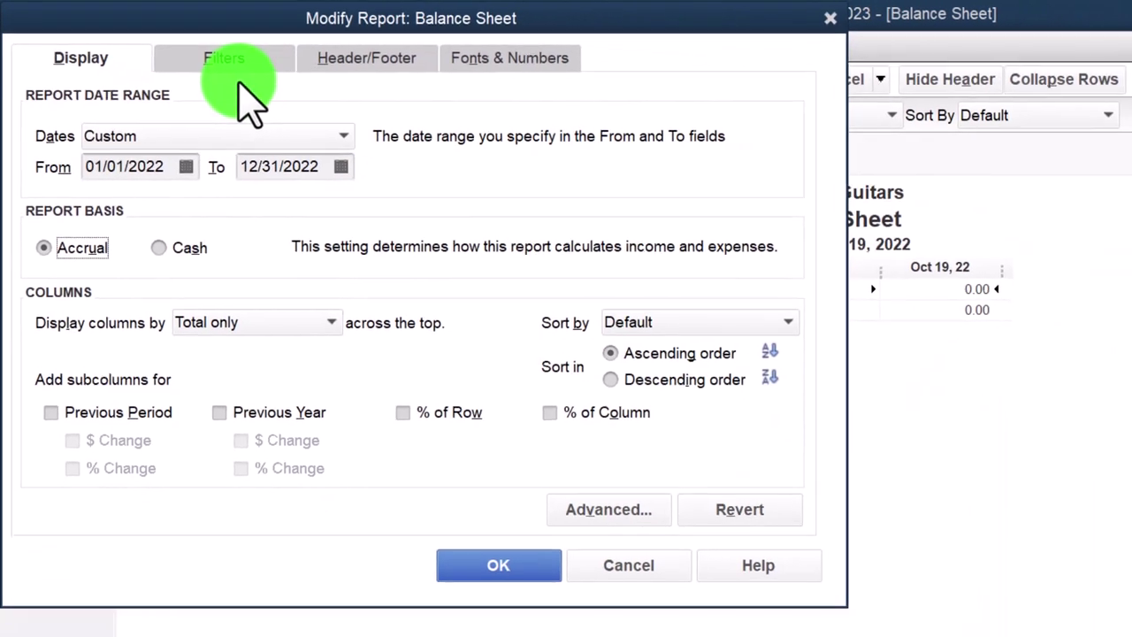
# Step: Enlarge the Balance Sheet report's column label font and apply the change to all related fonts
pyautogui.click(491, 57)
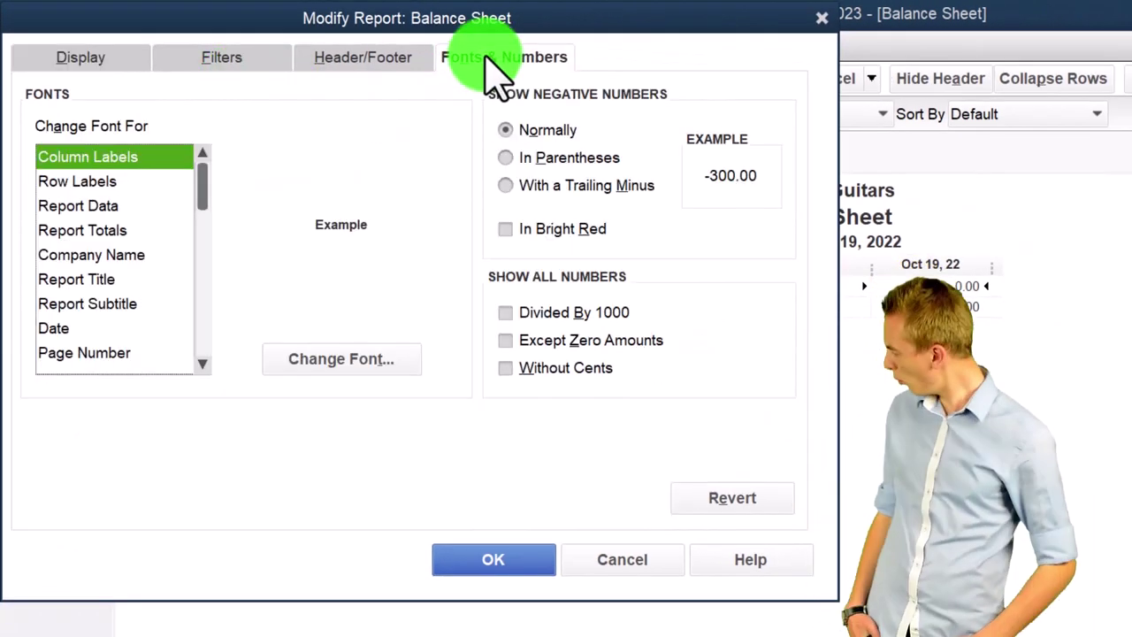
pyautogui.click(399, 363)
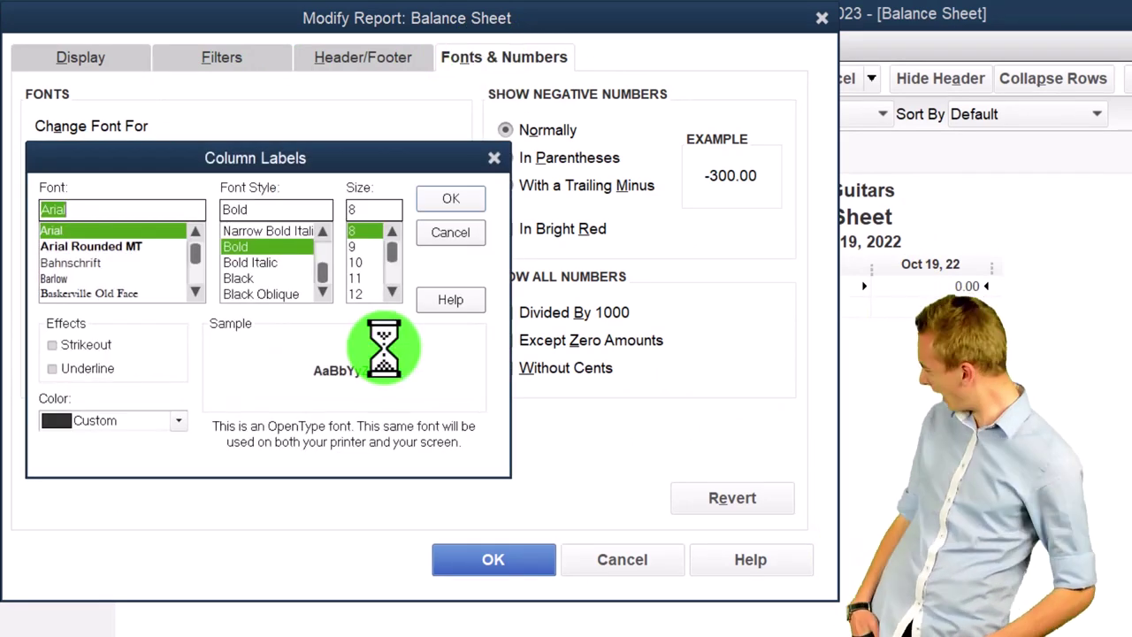
pyautogui.click(447, 202)
pyautogui.click(664, 256)
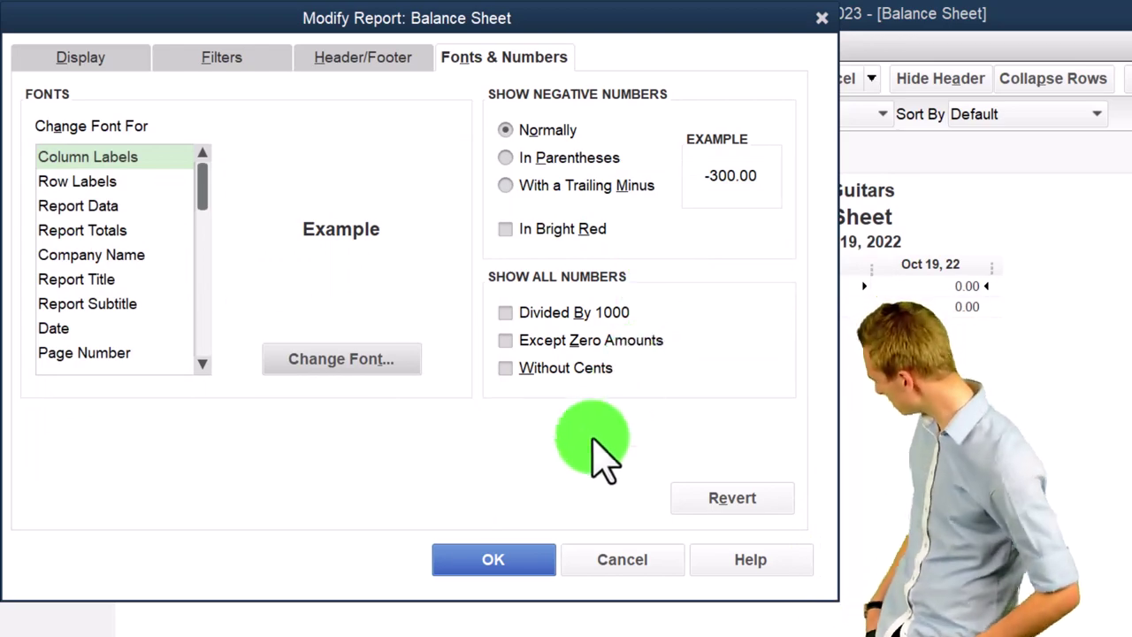
pyautogui.click(511, 560)
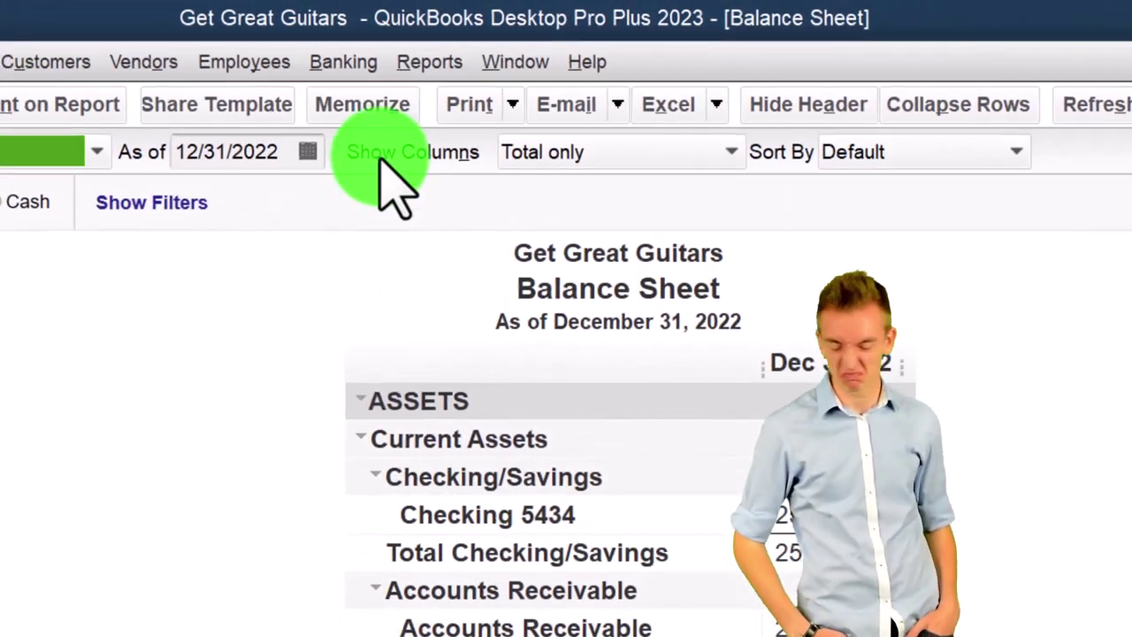
# Step: Create a Trial Balance report covering 01/01/2022 through 12/31/2022
pyautogui.click(424, 65)
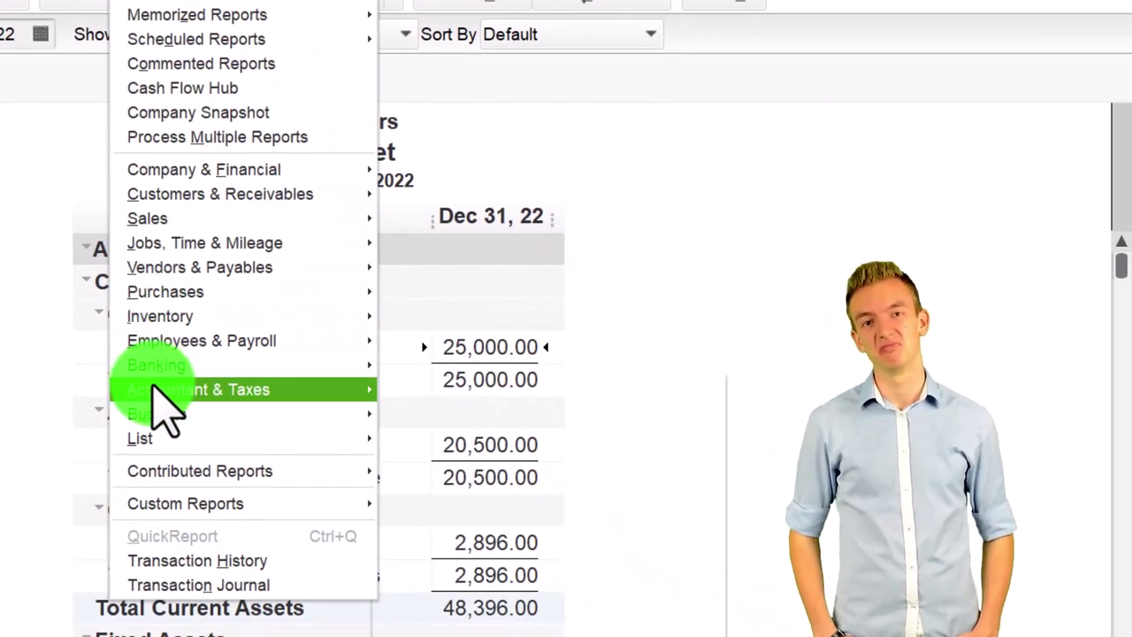
pyautogui.click(160, 389)
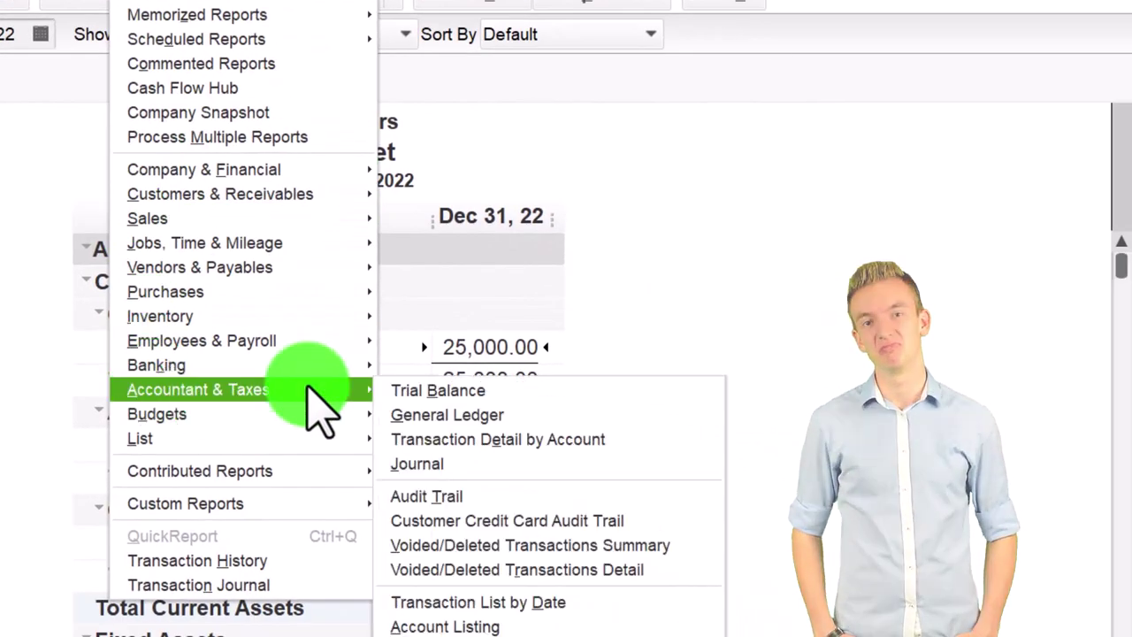
pyautogui.click(409, 389)
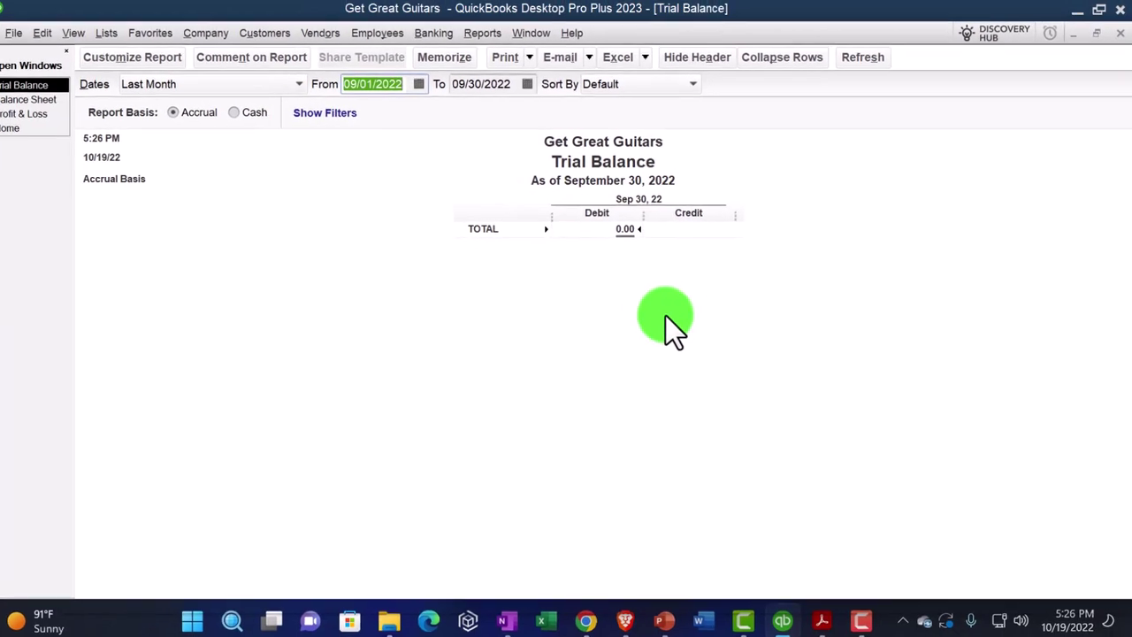
pyautogui.write('0101')
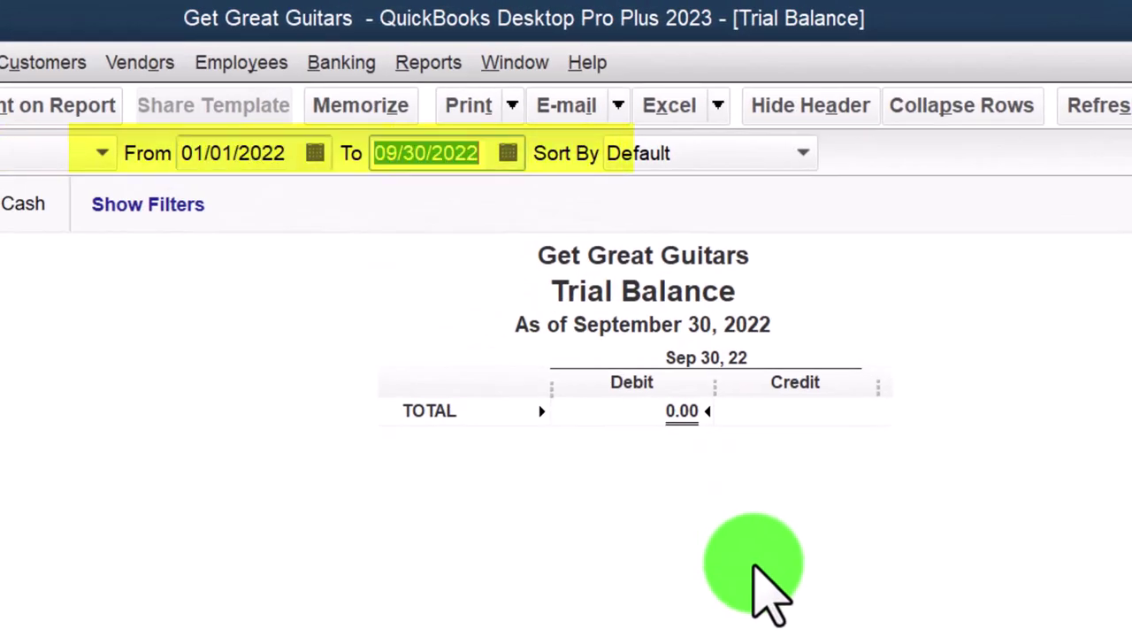
pyautogui.write('123122')
pyautogui.press('Tab')
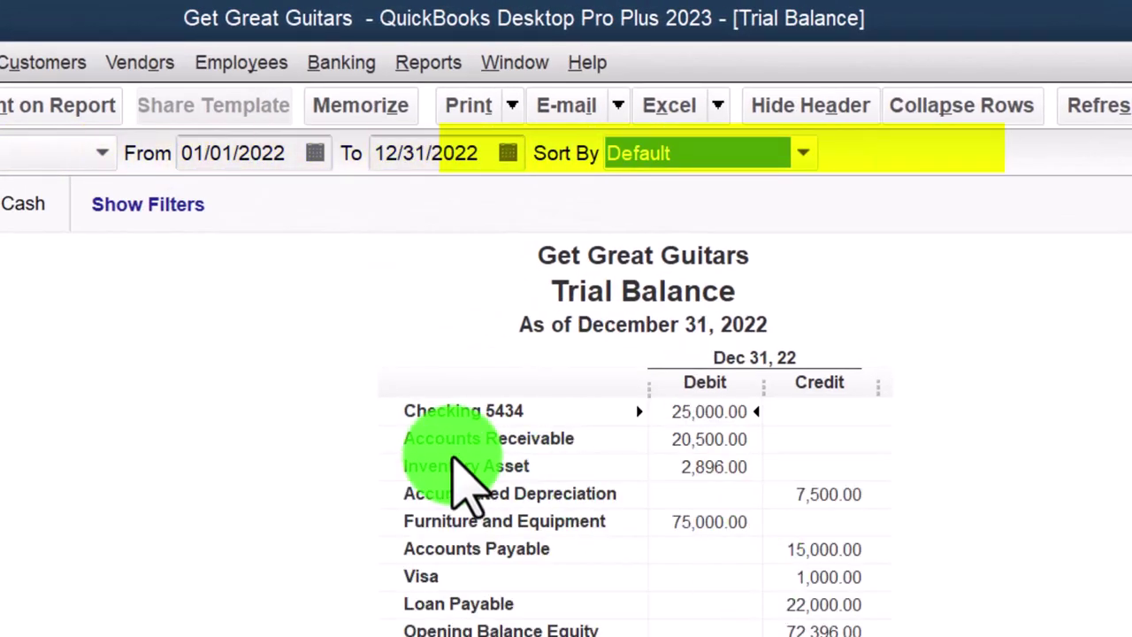
# Step: Enlarge the Trial Balance report's column label font and apply the change to all related fonts
pyautogui.click(234, 104)
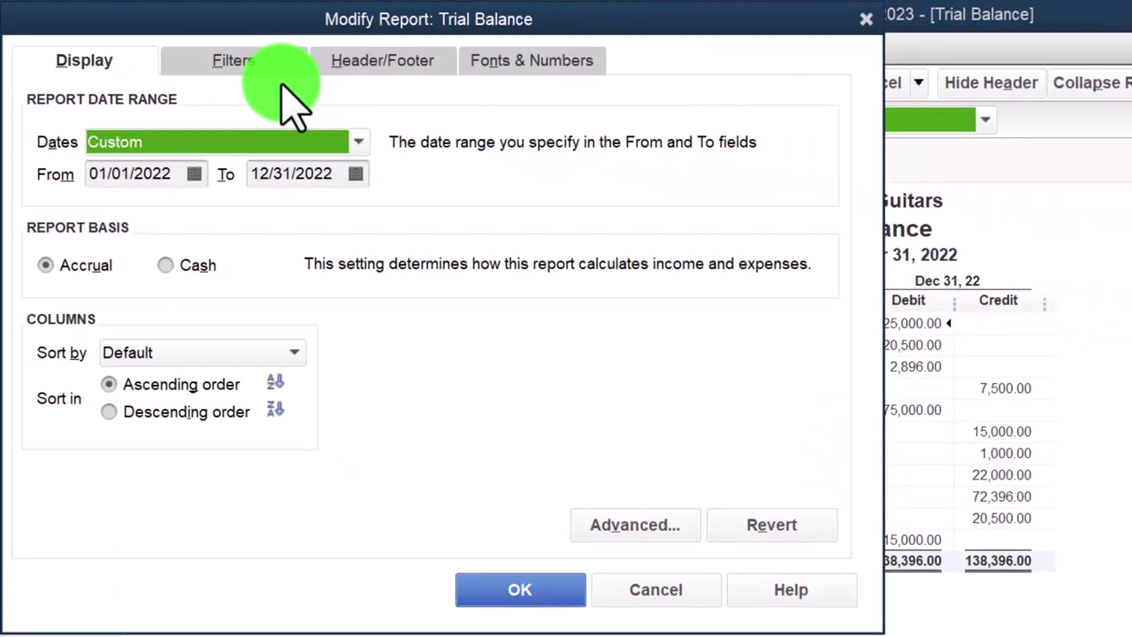
pyautogui.click(634, 95)
pyautogui.click(336, 355)
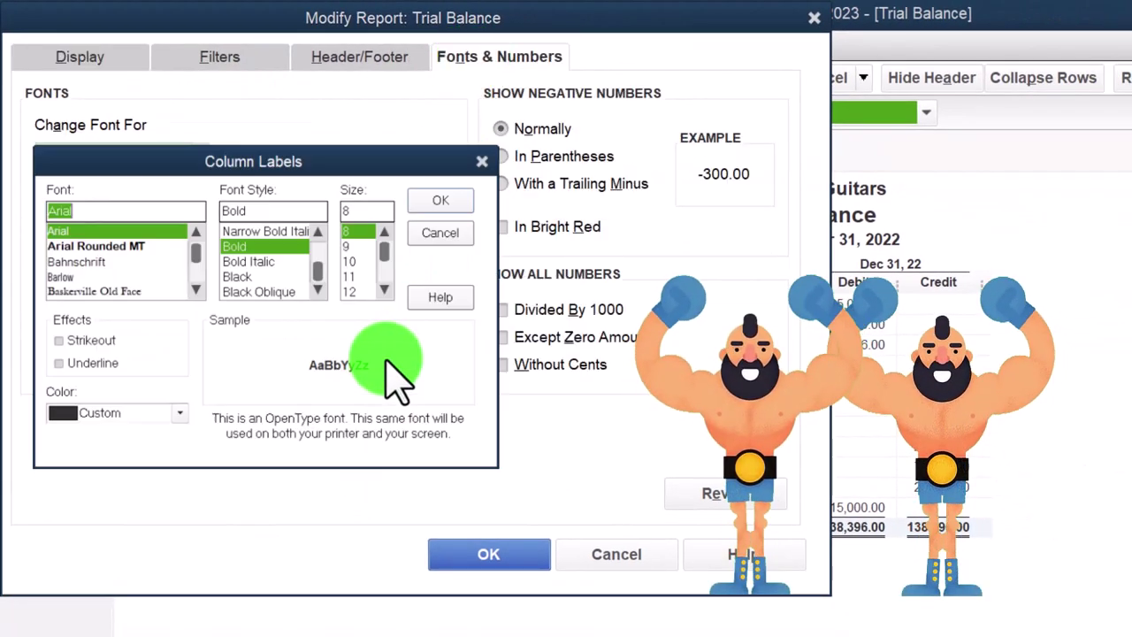
pyautogui.click(445, 198)
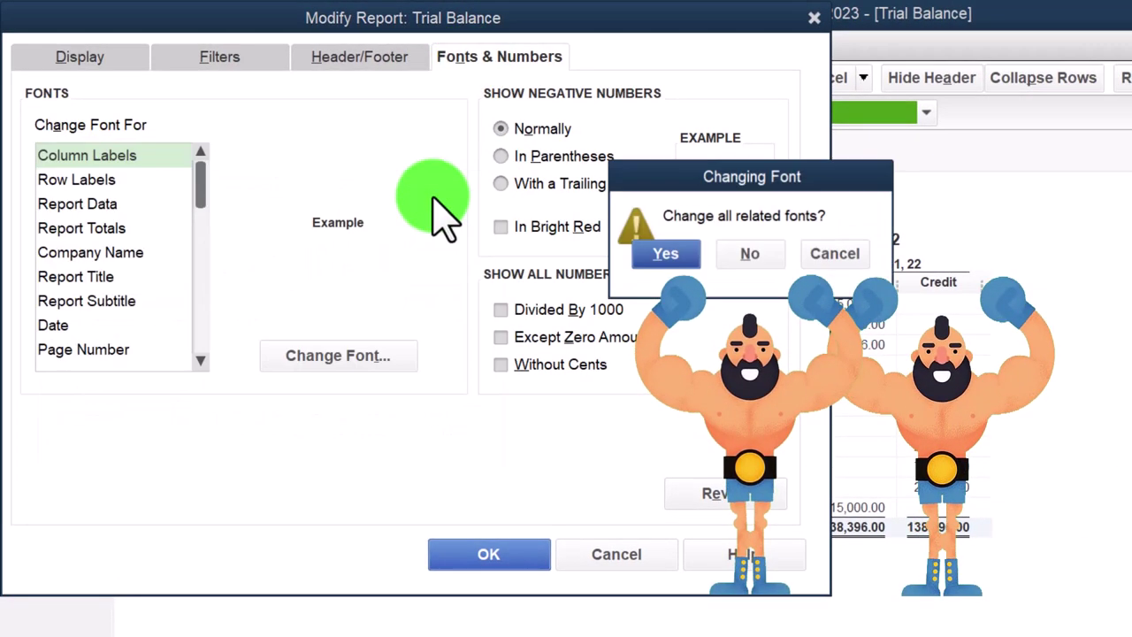
pyautogui.click(665, 254)
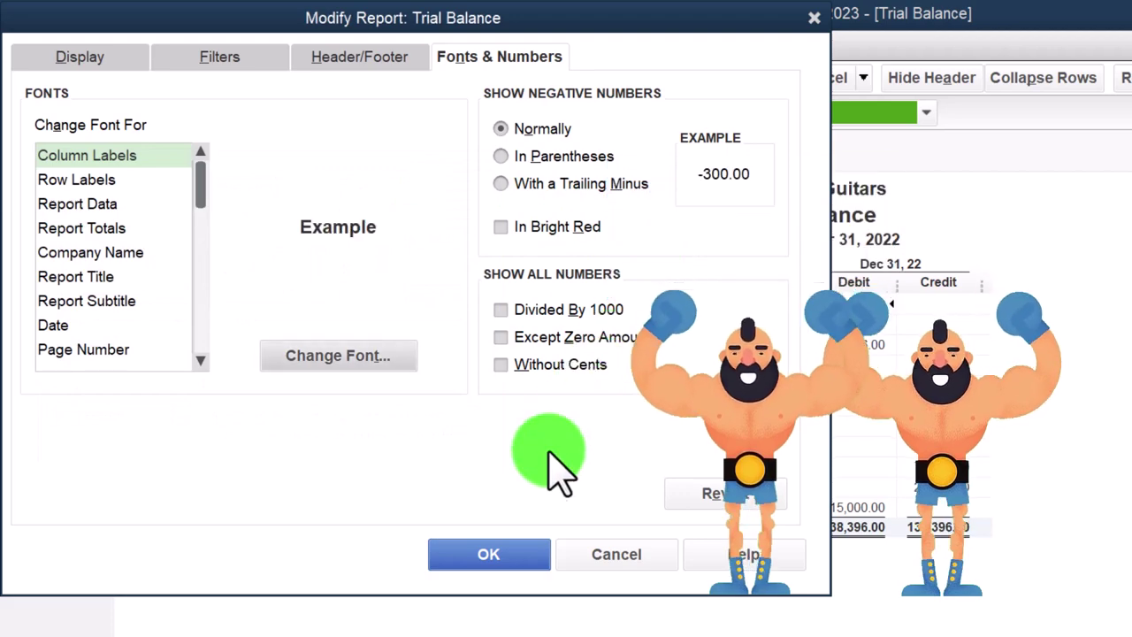
pyautogui.click(516, 552)
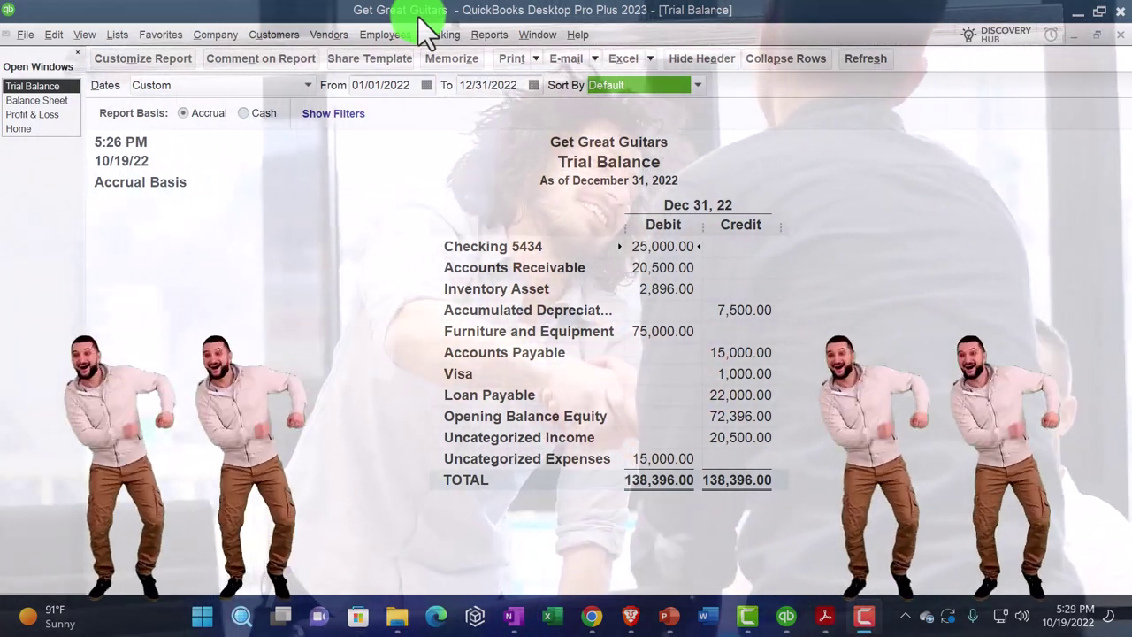
# Step: Switch to Adobe Acrobat Reader and review the debit and credit balances of every account in Trial Beginning Balances.pdf
pyautogui.click(827, 617)
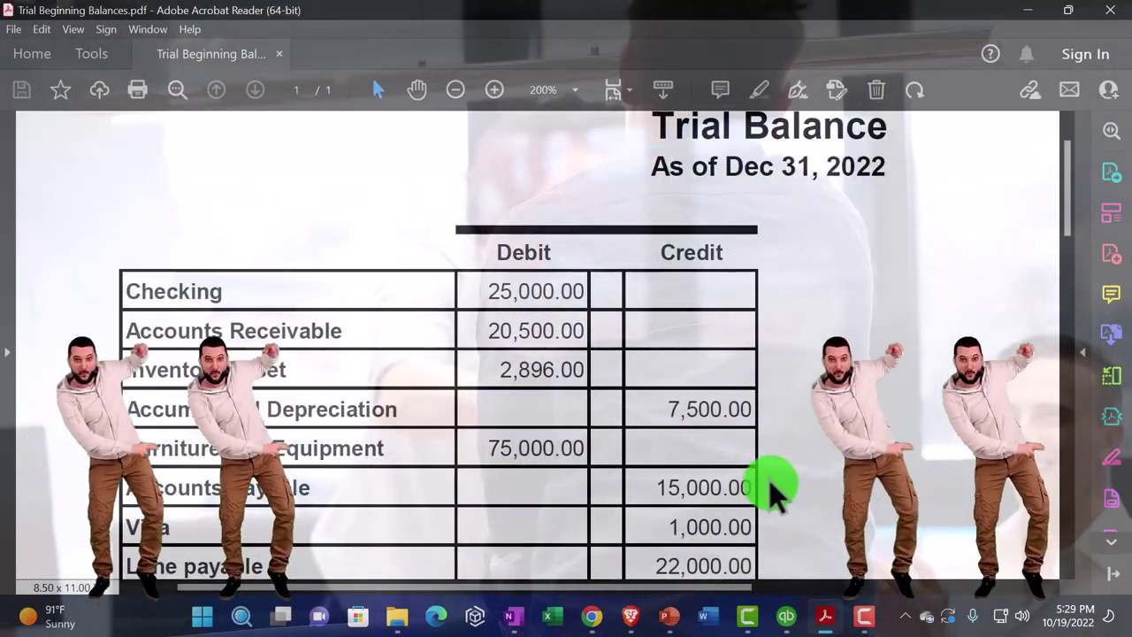
pyautogui.scroll(2, 769, 469)
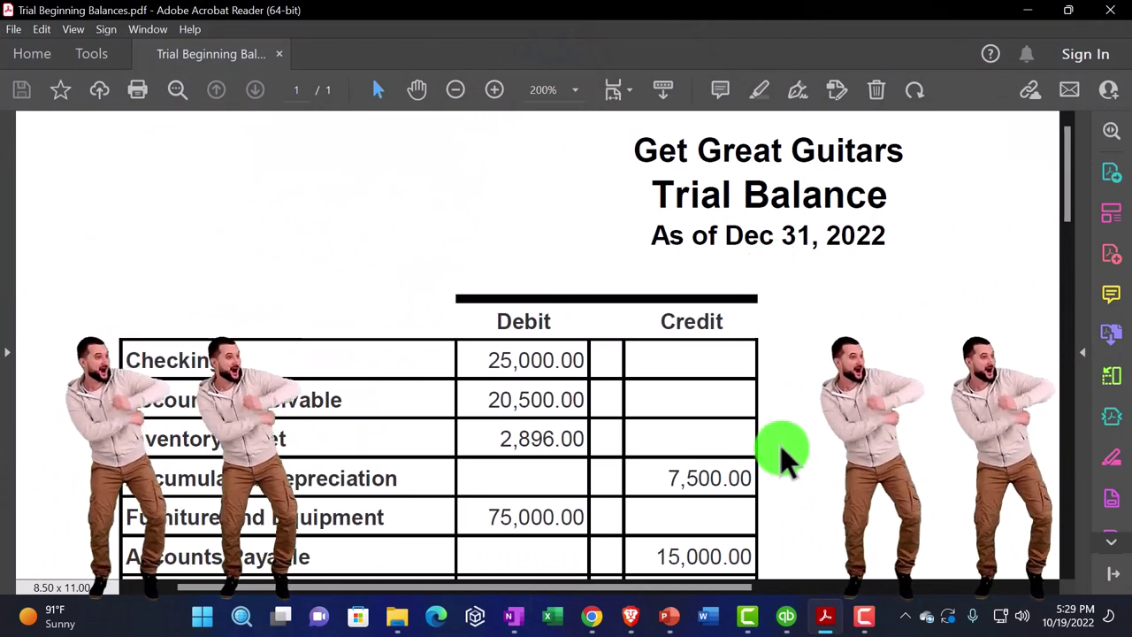
pyautogui.scroll(-2, 783, 459)
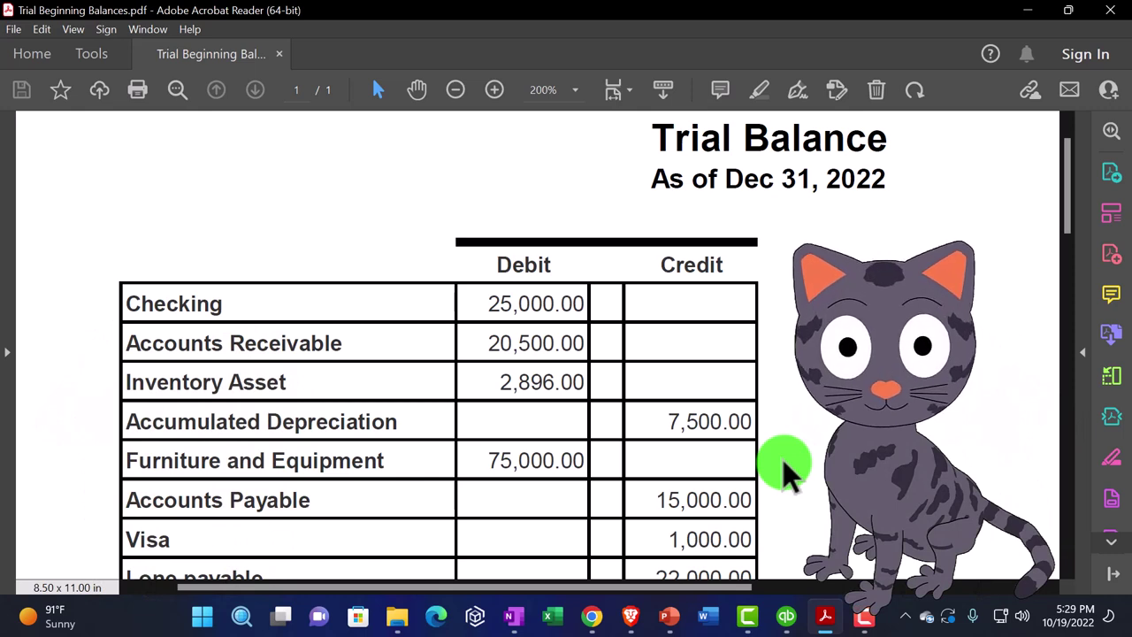
pyautogui.scroll(-3, 782, 459)
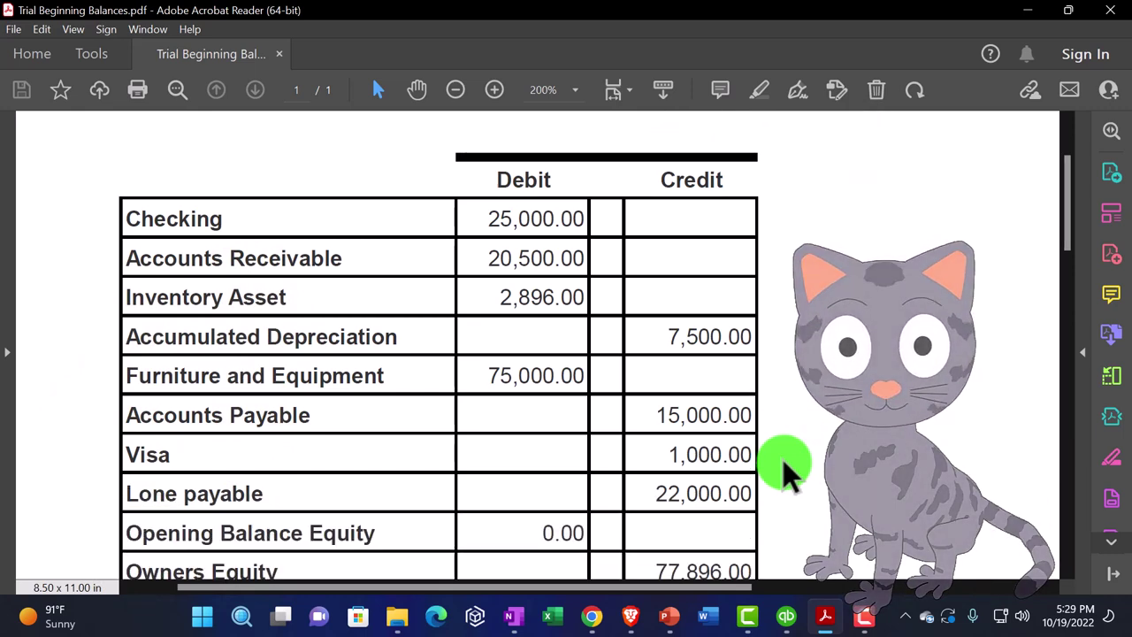
pyautogui.scroll(-2, 783, 459)
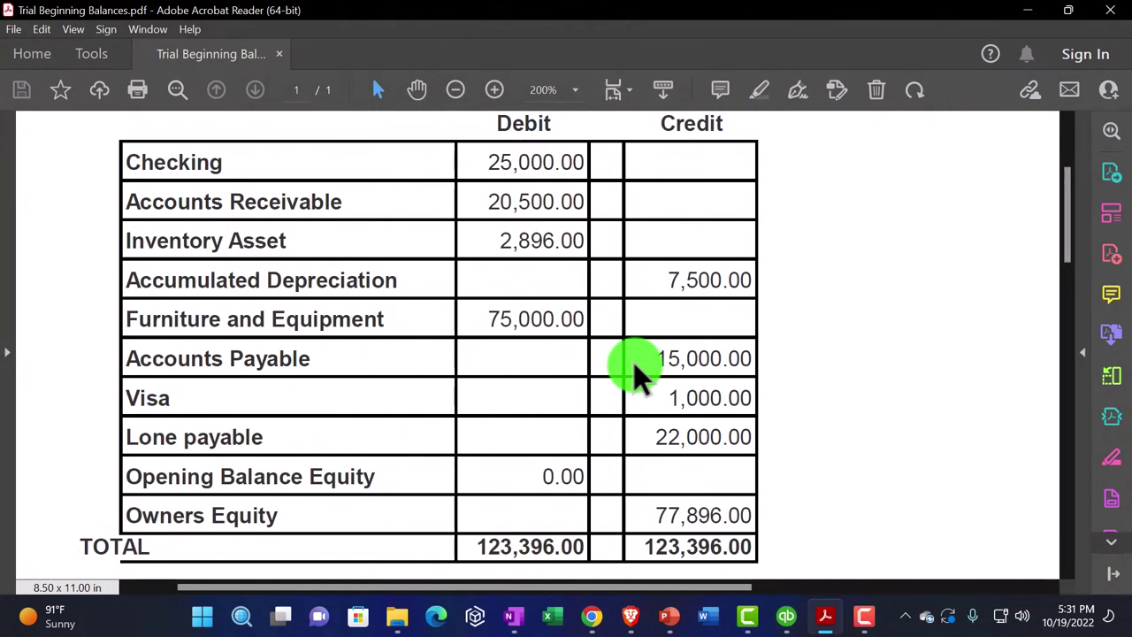
pyautogui.scroll(2, 635, 372)
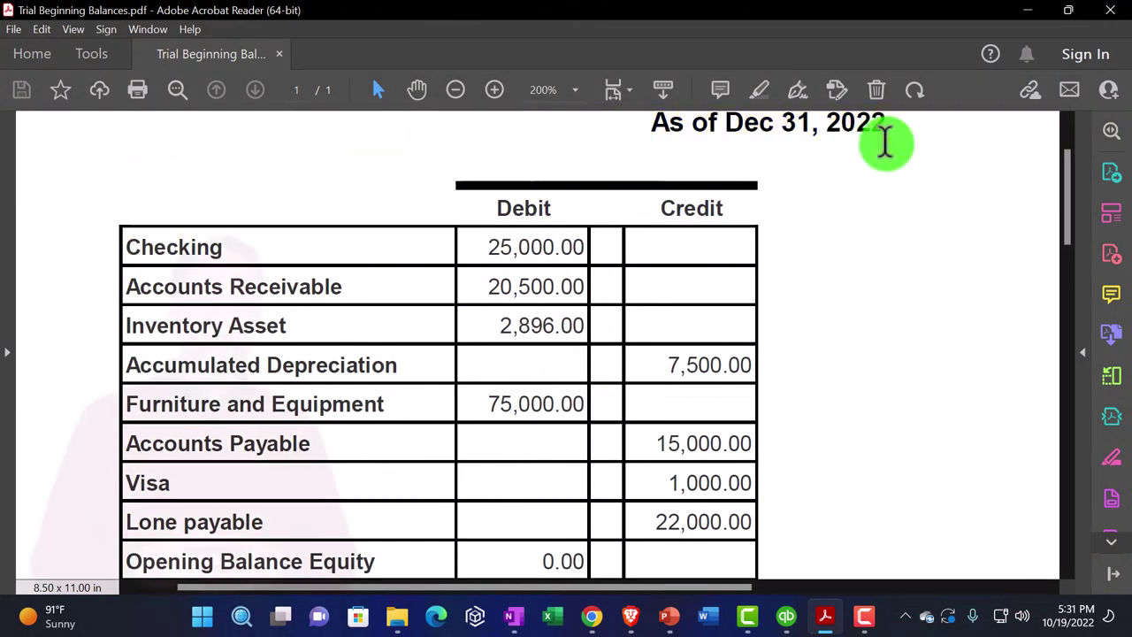
pyautogui.scroll(-3, 845, 300)
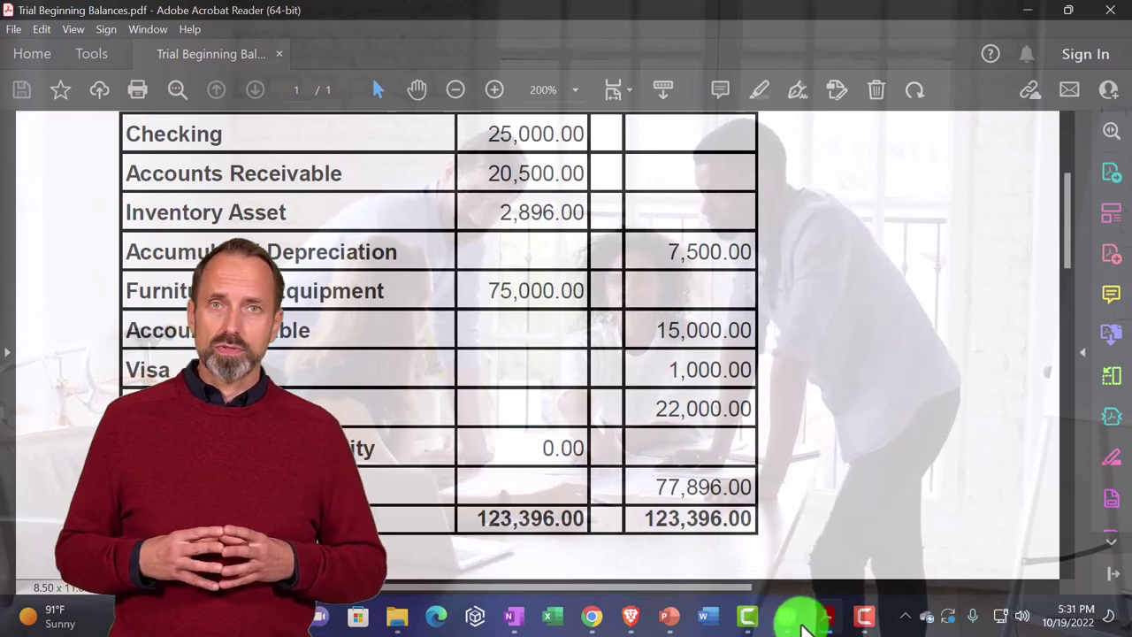
# Step: Switch to the Trial Balance report in QuickBooks Desktop and open Calculator beside it, clear of the report's figures
pyautogui.click(788, 619)
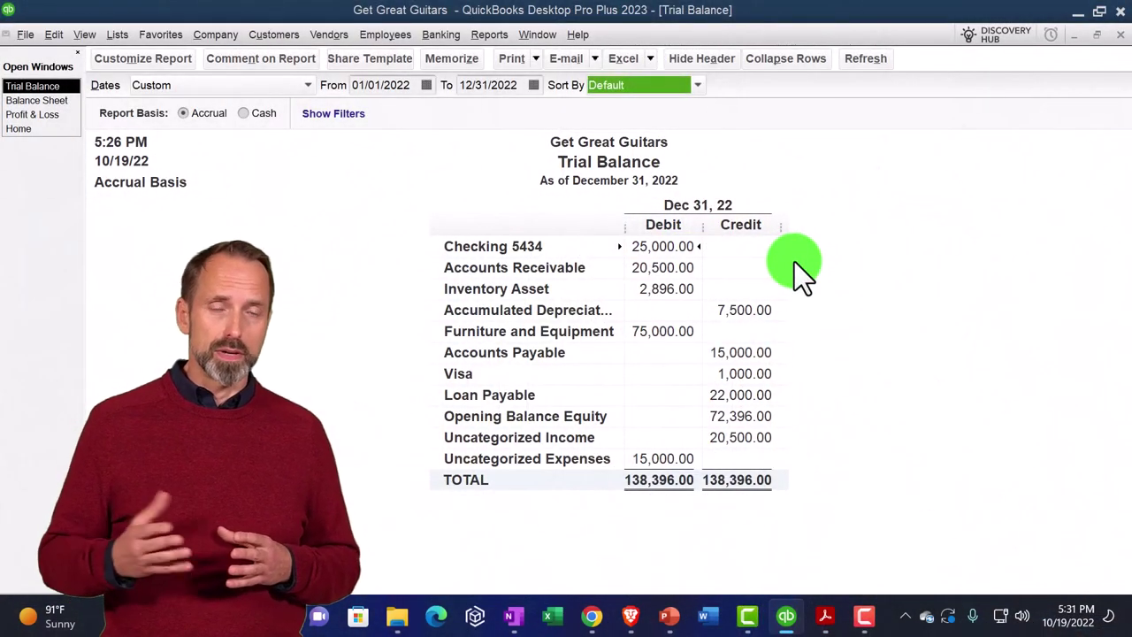
pyautogui.click(795, 262)
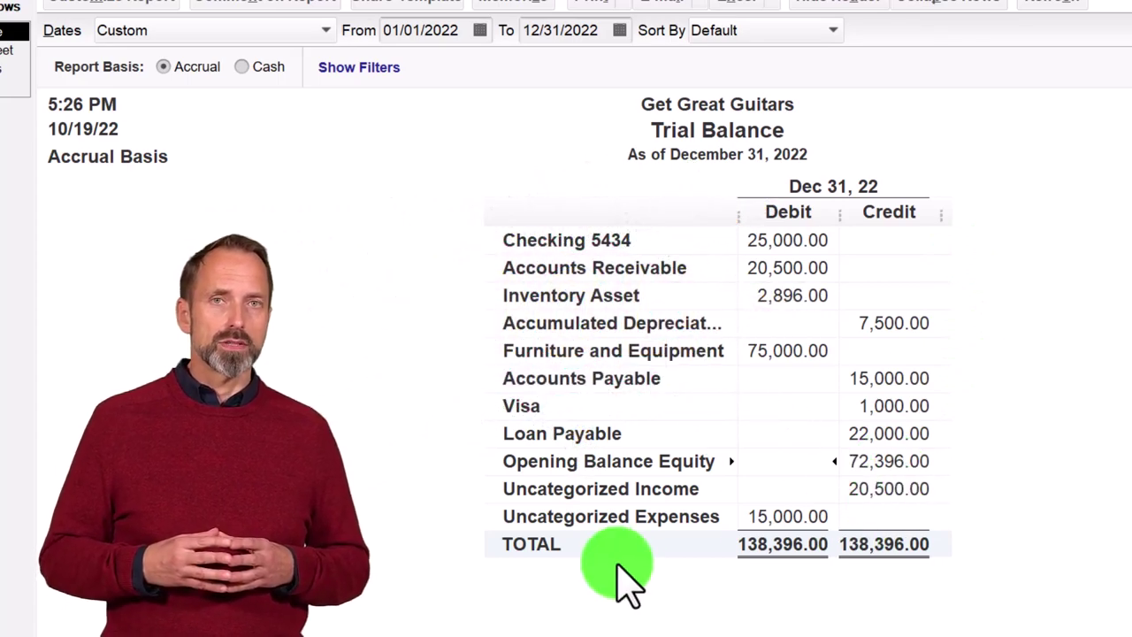
pyautogui.press('super+s')
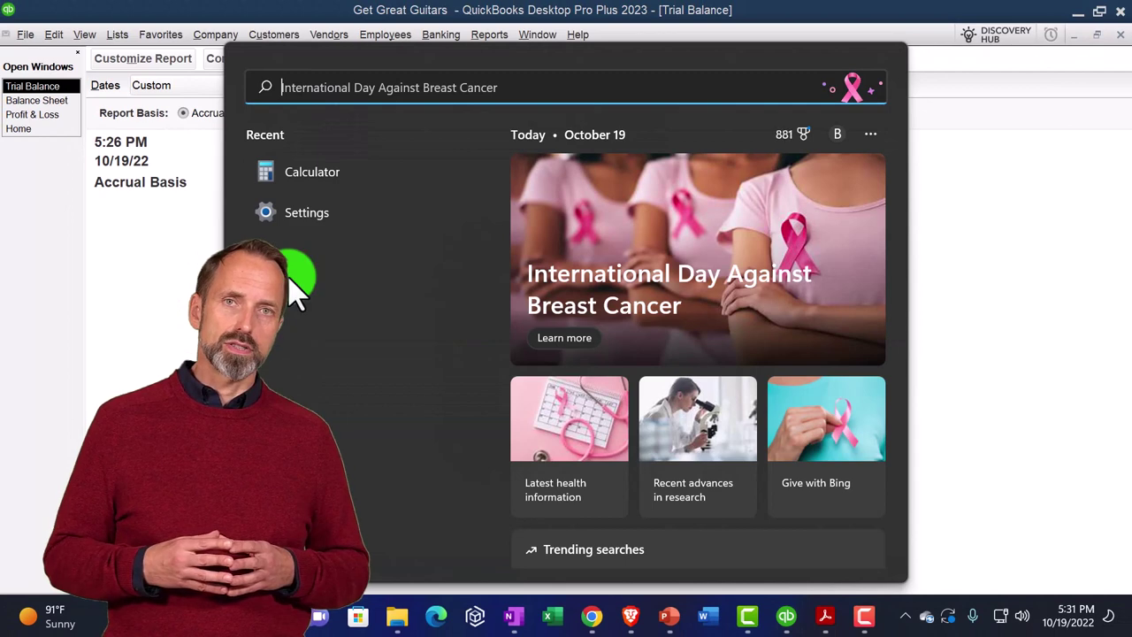
pyautogui.click(291, 175)
pyautogui.moveTo(628, 142); pyautogui.dragTo(952, 120)
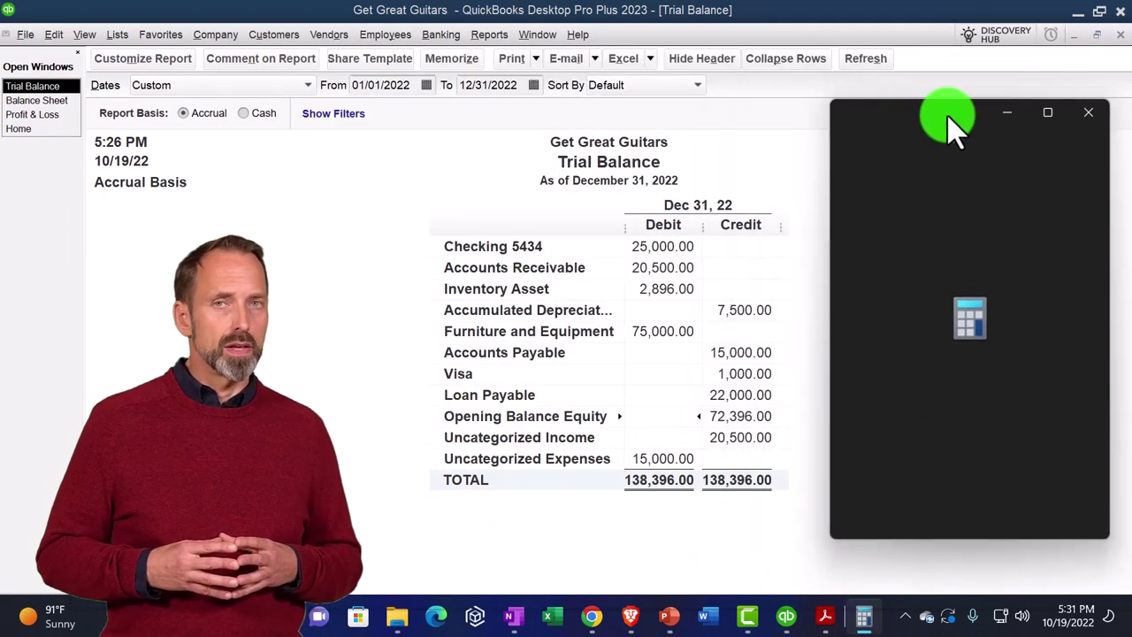
pyautogui.click(974, 151)
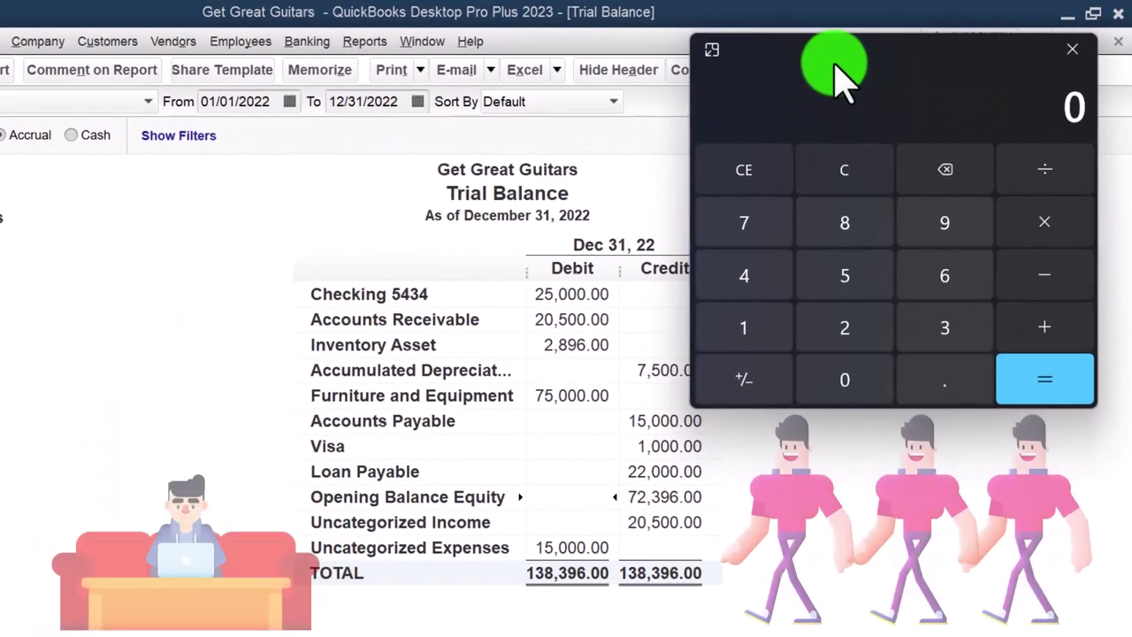
pyautogui.moveTo(837, 64); pyautogui.dragTo(869, 93)
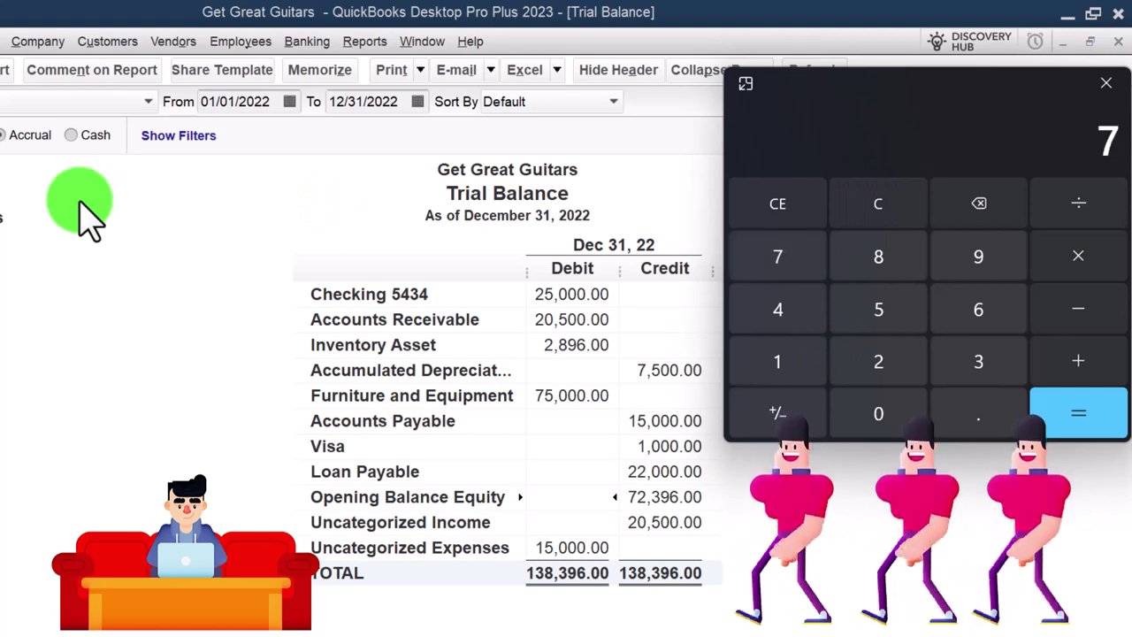
# Step: Calculate Opening Balance Equity plus Uncategorized Income minus Uncategorized Expenses, and compare the result with Owners Equity in the beginning balances PDF
pyautogui.write('6')
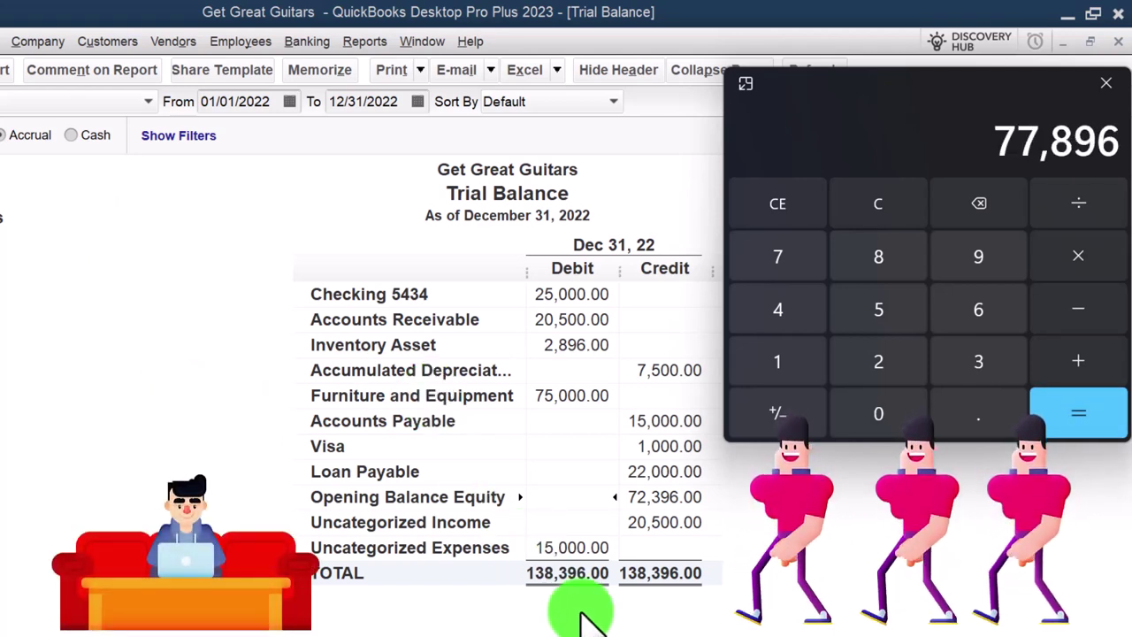
pyautogui.hotkey('alt', 'Tab')
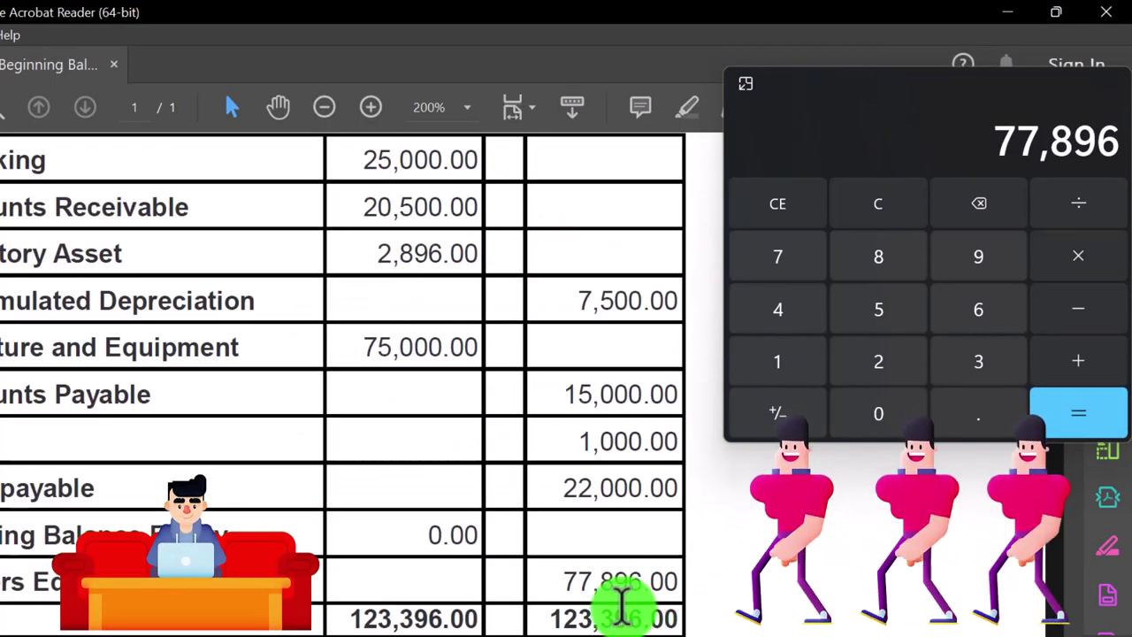
pyautogui.hotkey('alt', 'Tab')
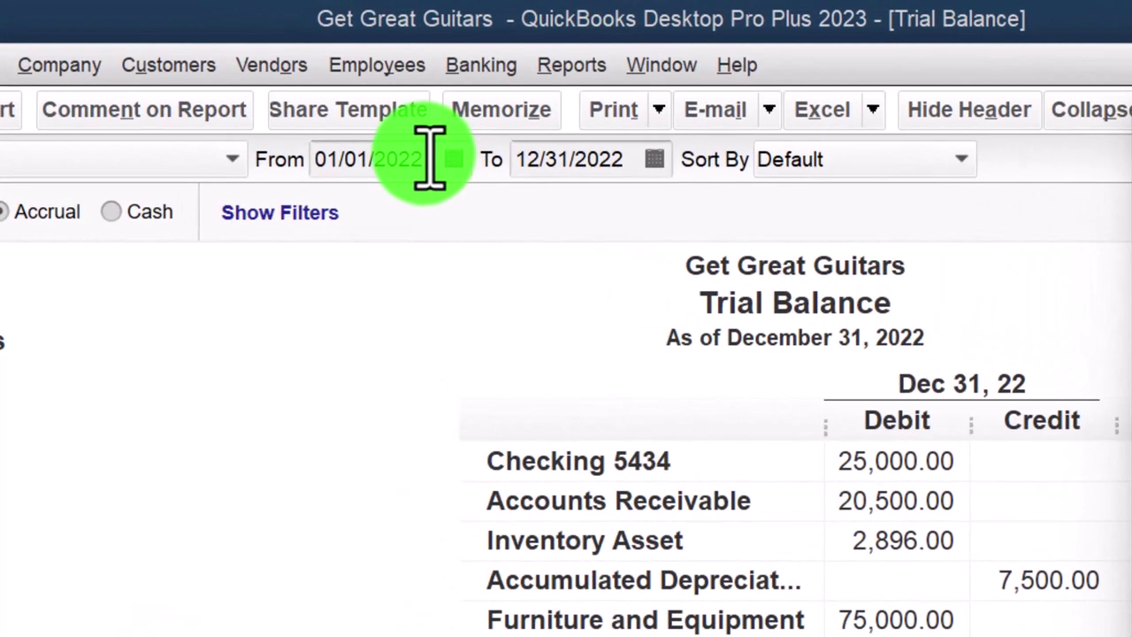
# Step: Set the Trial Balance report's date range to 01/01/2023 through 12/31/2023
pyautogui.click(429, 159)
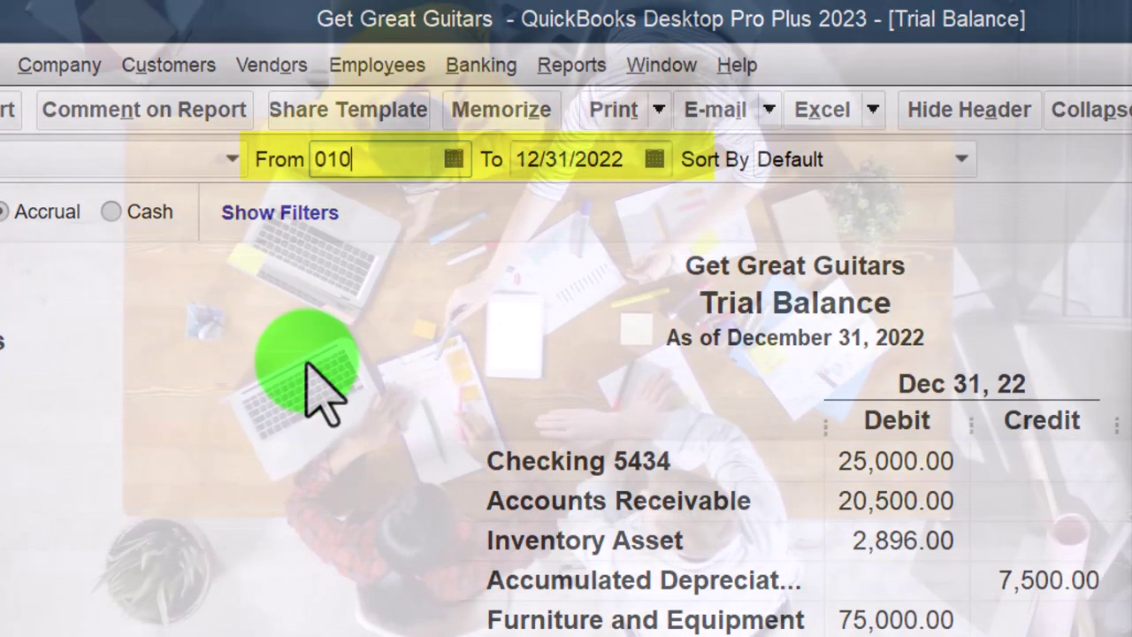
pyautogui.press('Tab')
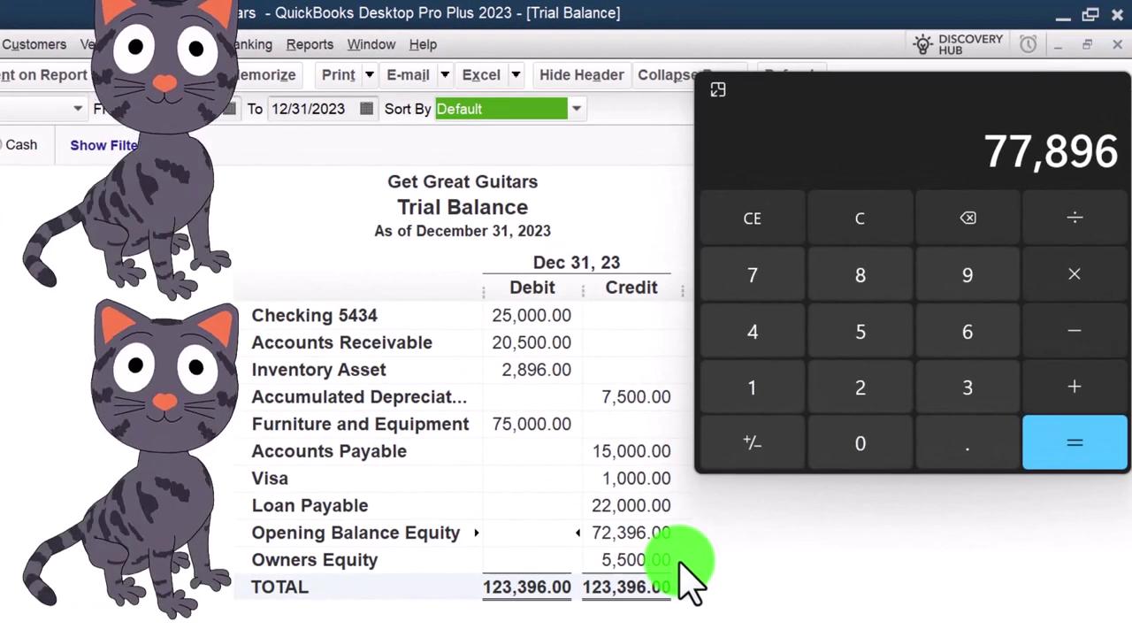
# Step: Clear the calculator and add the Opening Balance Equity of 72,396 and the Owners Equity of 5,500
pyautogui.click(863, 232)
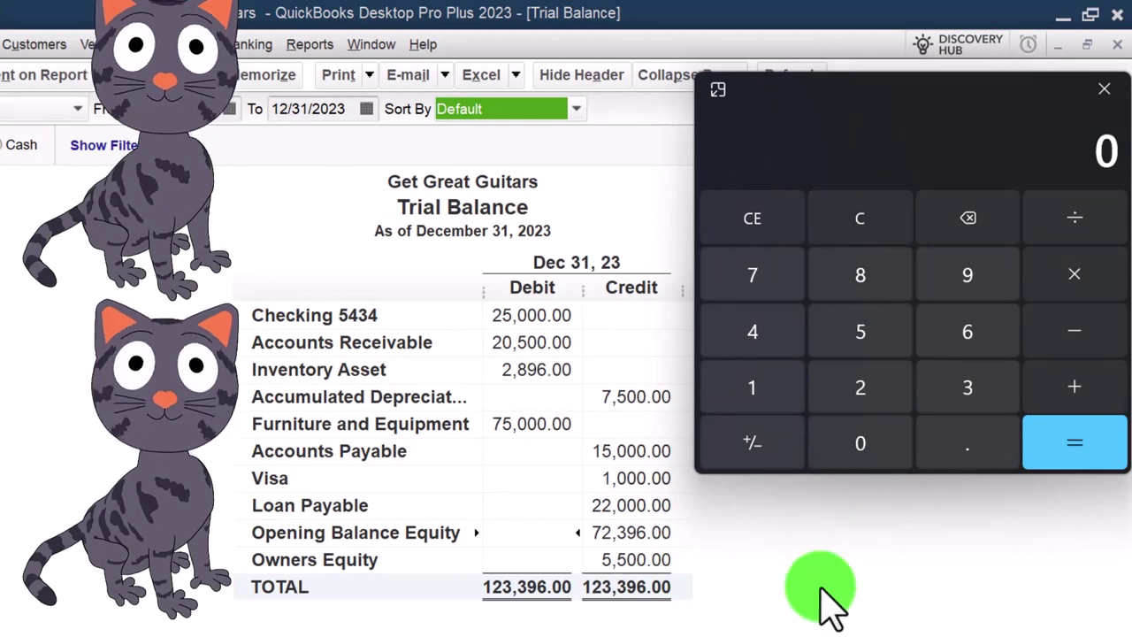
pyautogui.write('73')
pyautogui.press('BackSpace')
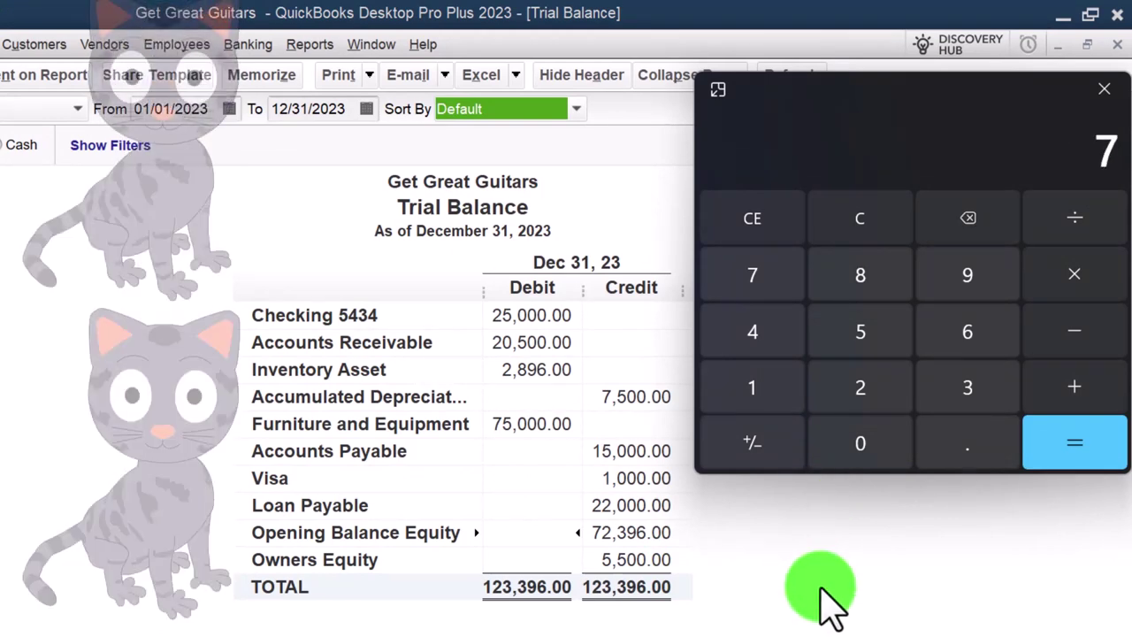
pyautogui.write('23')
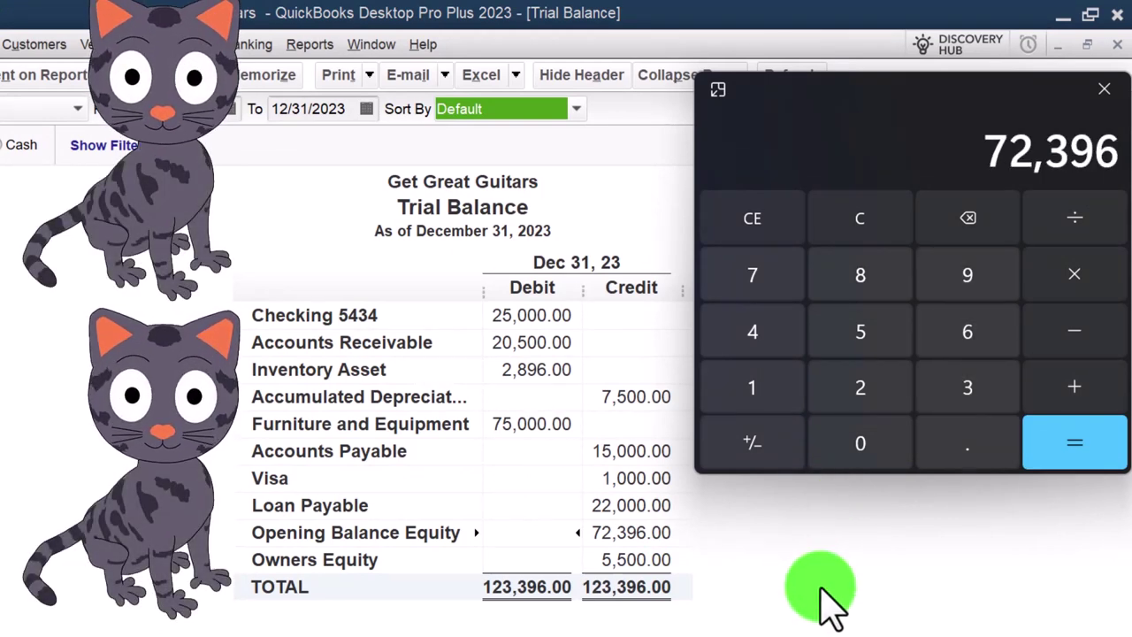
pyautogui.write('+5')
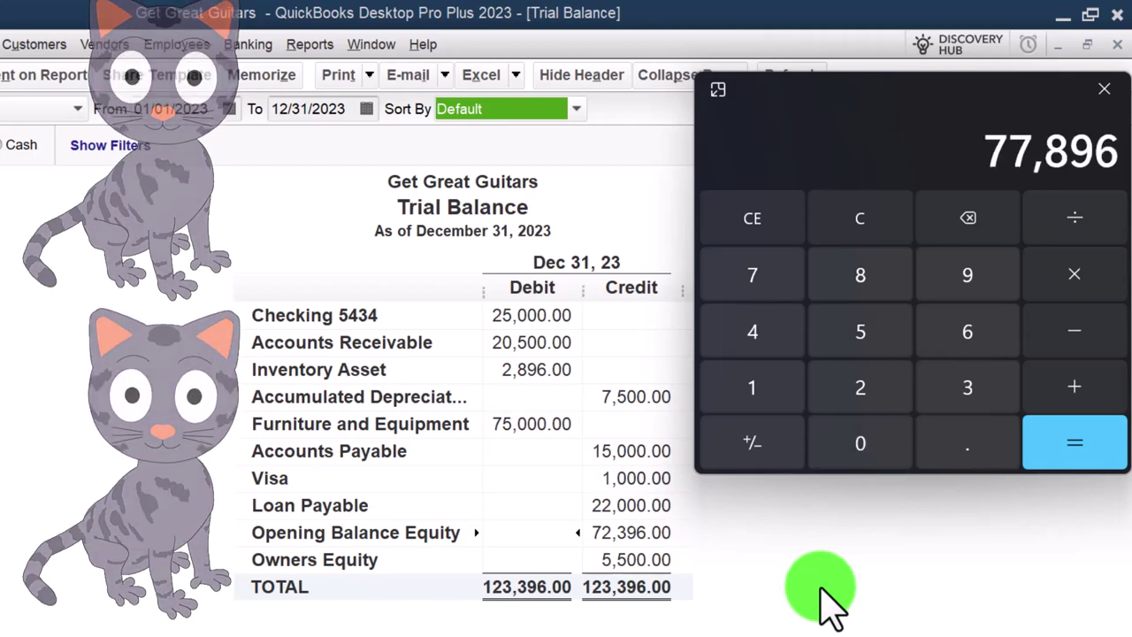
# Step: Compare the calculated equity sum with the Owners Equity line in Trial Beginning Balances.pdf and return to the Trial Balance report
pyautogui.click(636, 636)
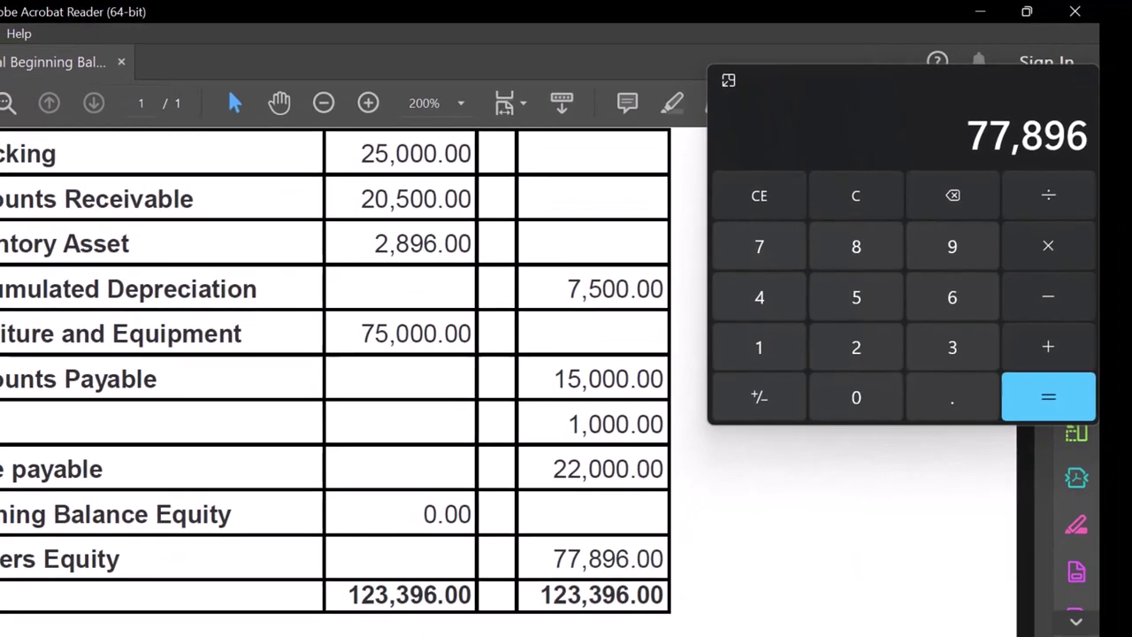
pyautogui.click(637, 634)
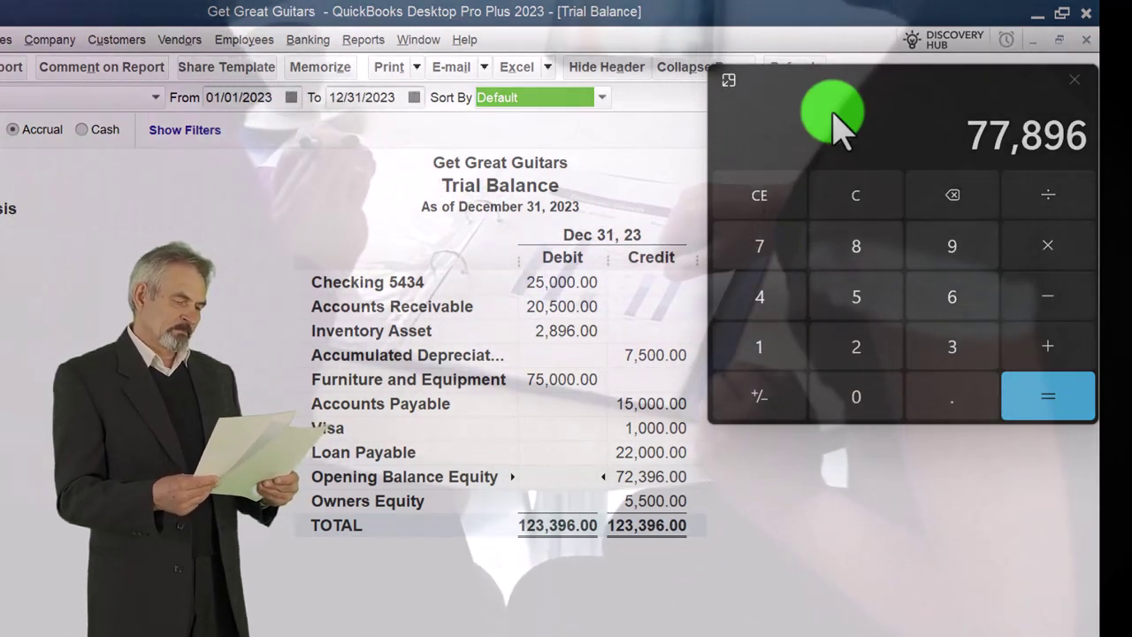
pyautogui.hotkey('alt', 'F4')
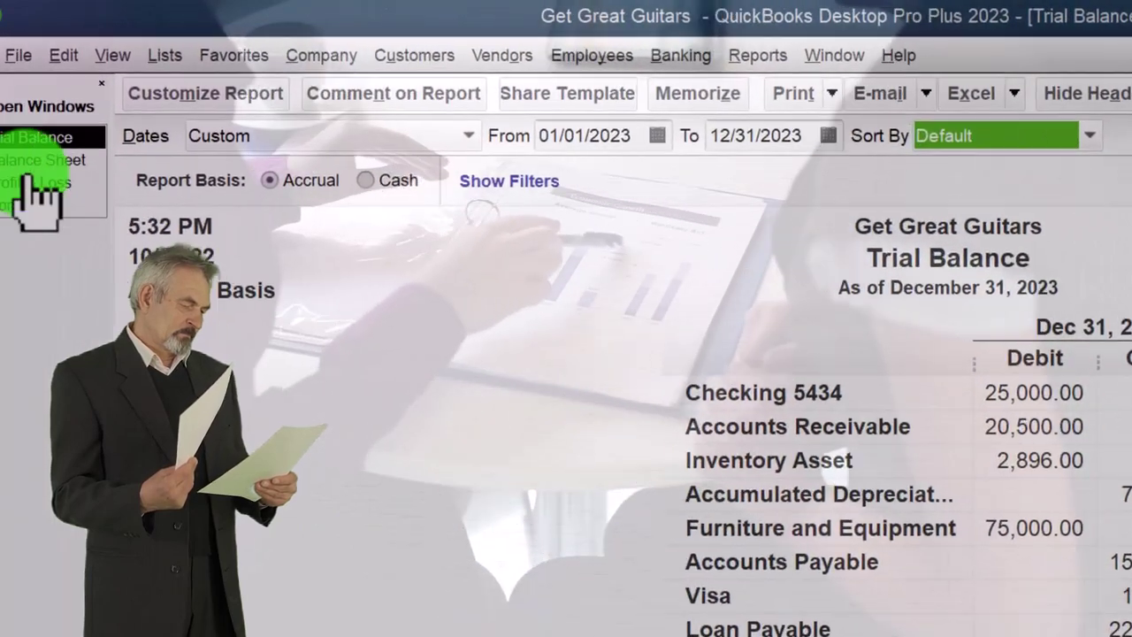
# Step: Open the Profit & Loss report and set its date range to 01/01/2023 through 12/31/2023
pyautogui.click(63, 182)
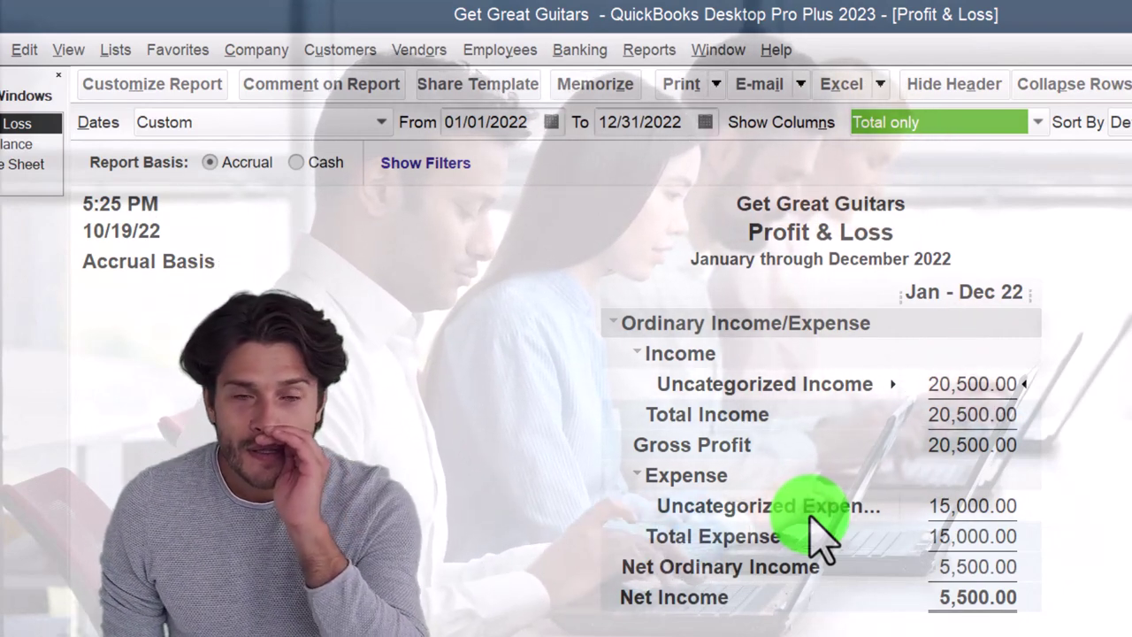
pyautogui.click(523, 124)
pyautogui.write('01/')
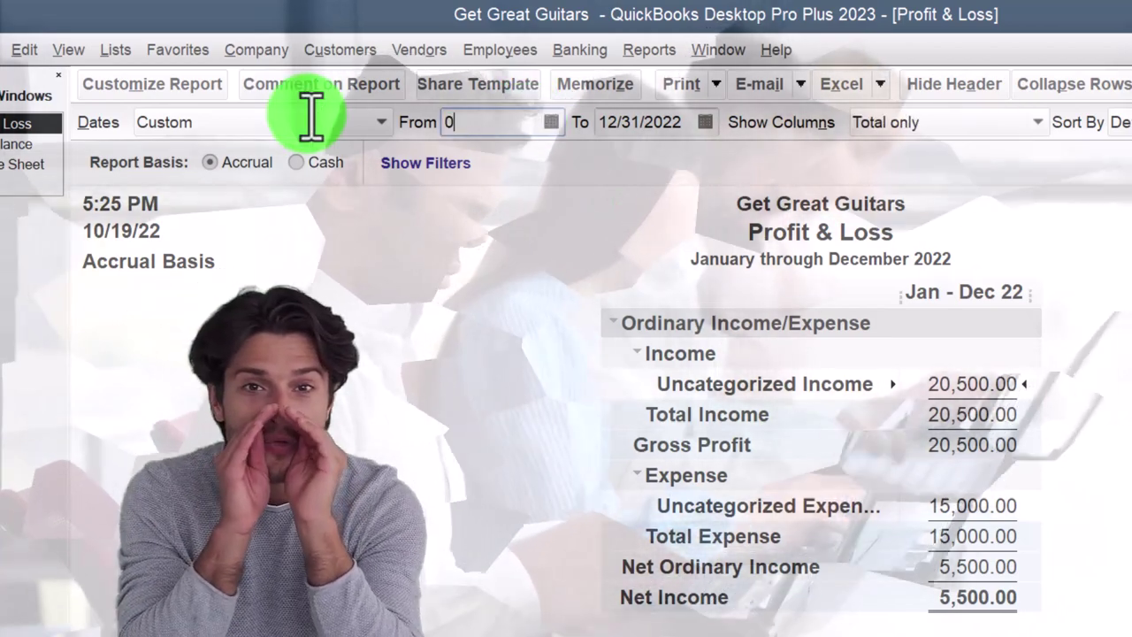
pyautogui.write('01/')
pyautogui.write('2023')
pyautogui.press('Tab')
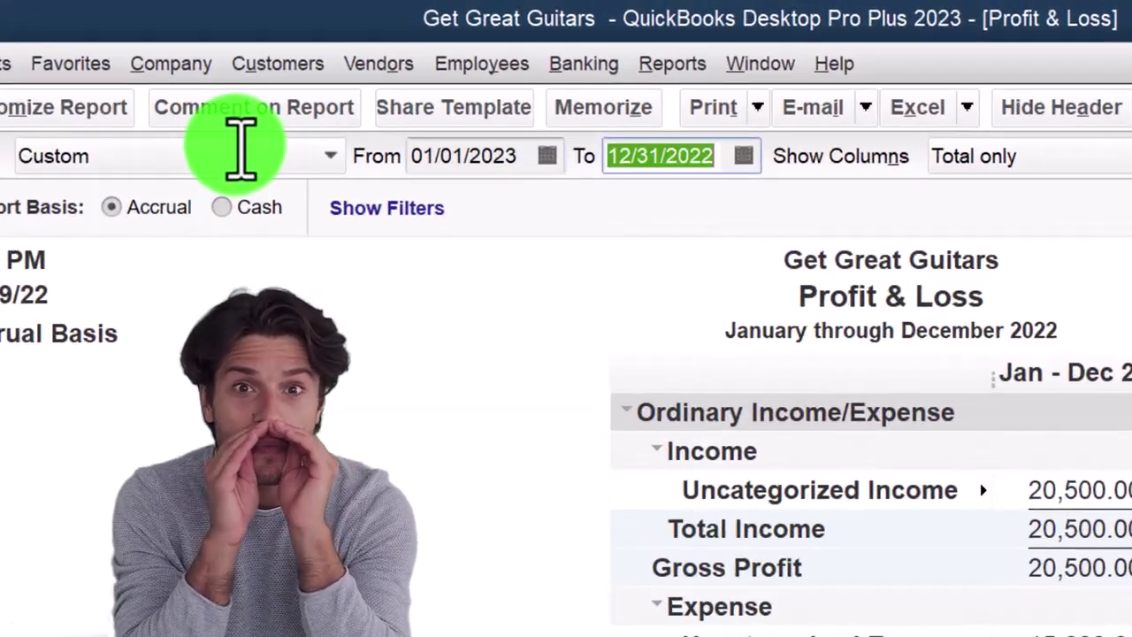
pyautogui.write('12/3')
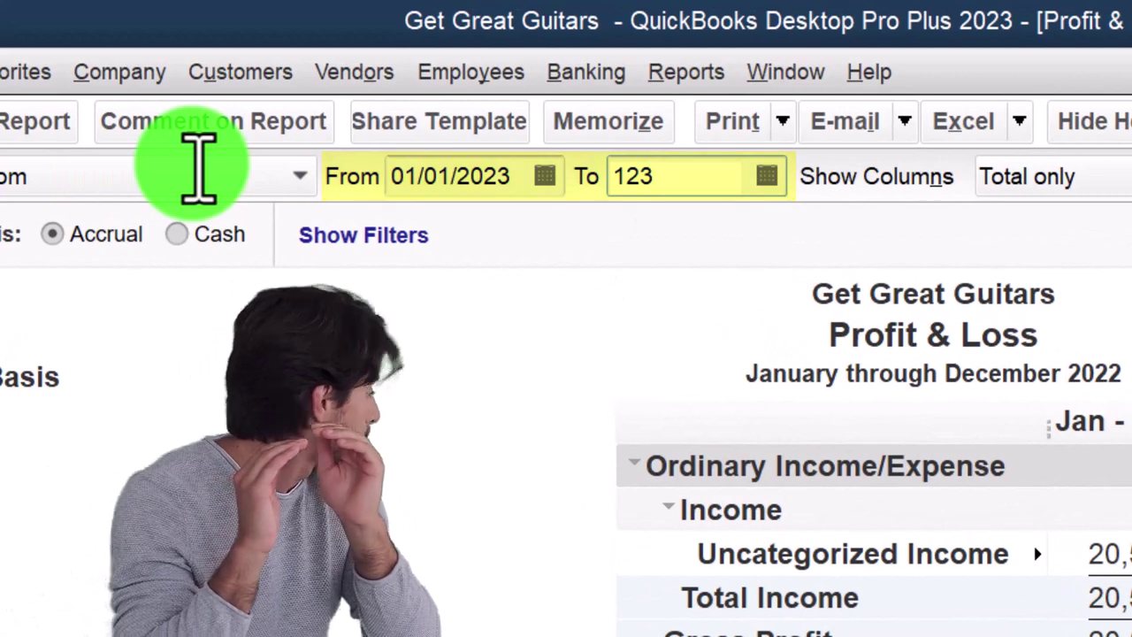
pyautogui.write('1/2023')
pyautogui.press('Tab')
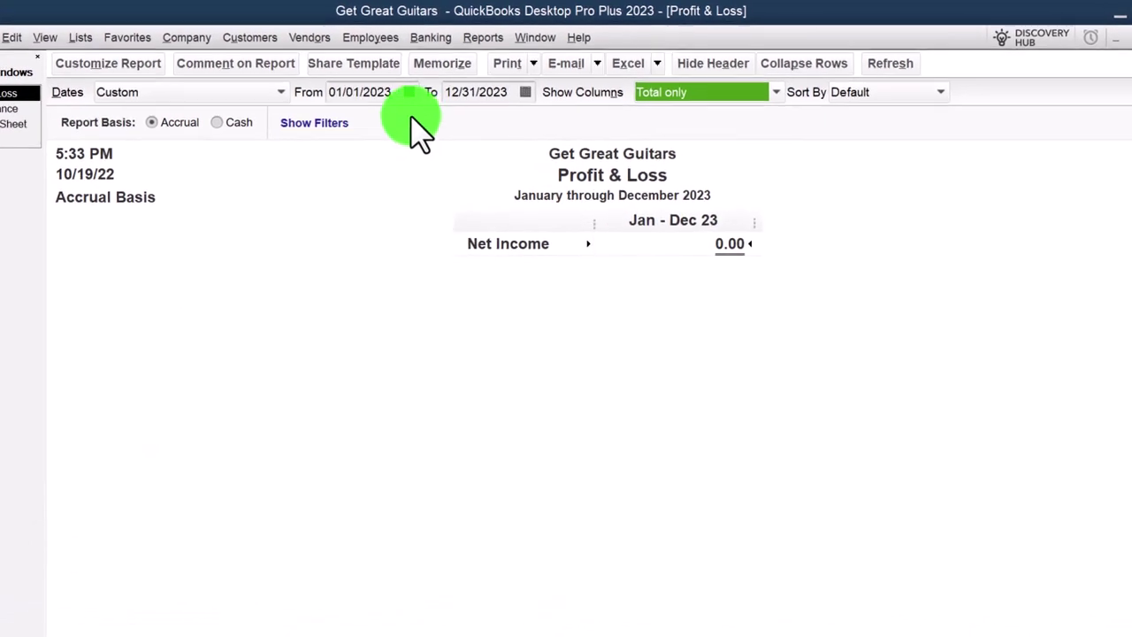
# Step: Set the Profit & Loss report's date range back to 01/01/2022 through 12/31/2022
pyautogui.click(355, 119)
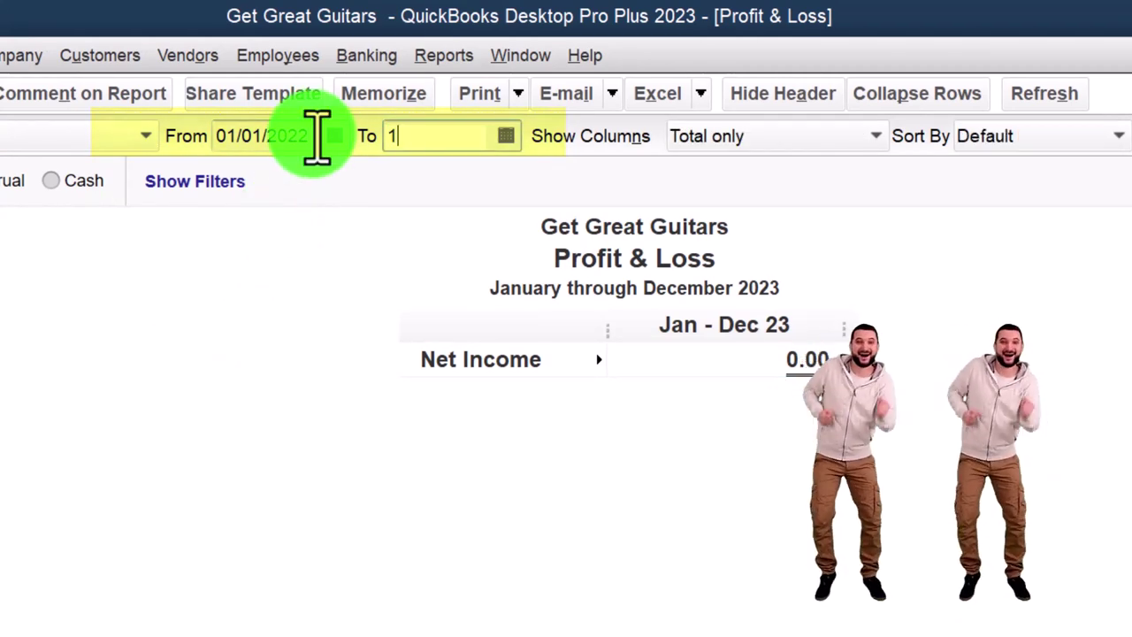
pyautogui.write('12/31/2022')
pyautogui.press('Tab')
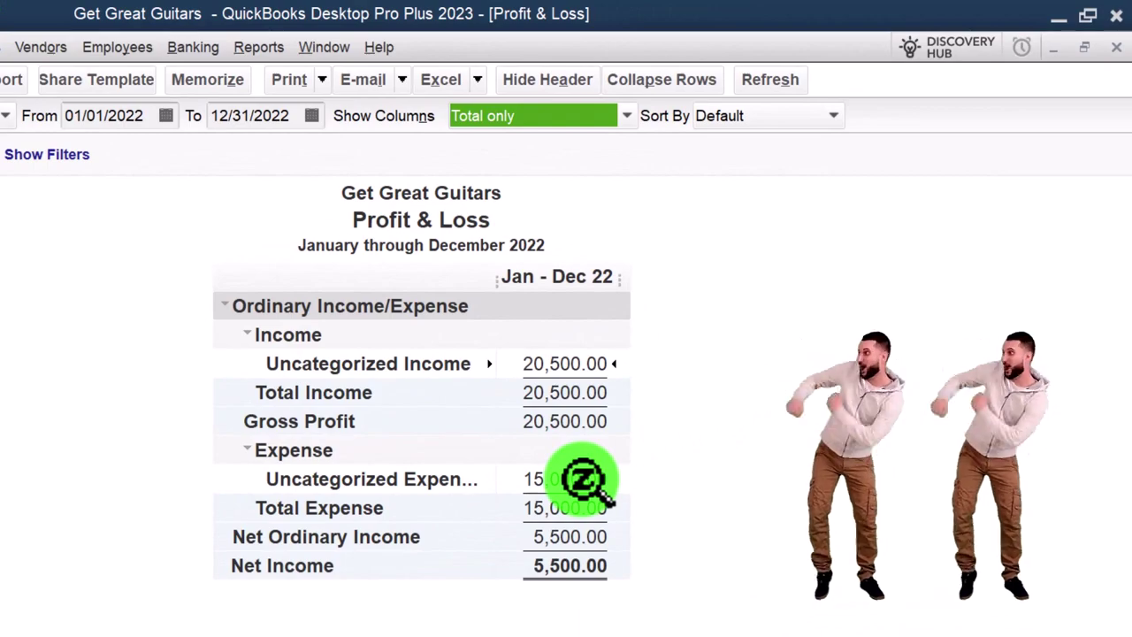
# Step: Open the Balance Sheet report, review its liabilities and equity, and advance the as-of date by one day to 01/01/2023
pyautogui.click(89, 158)
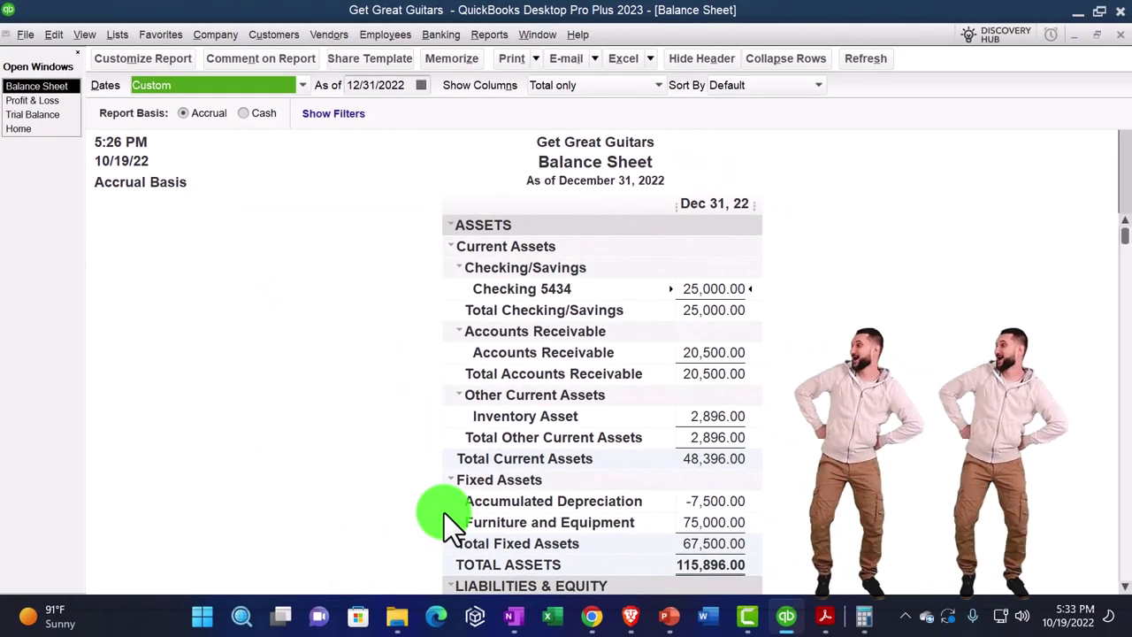
pyautogui.scroll(-1, 444, 513)
pyautogui.scroll(-5, 444, 513)
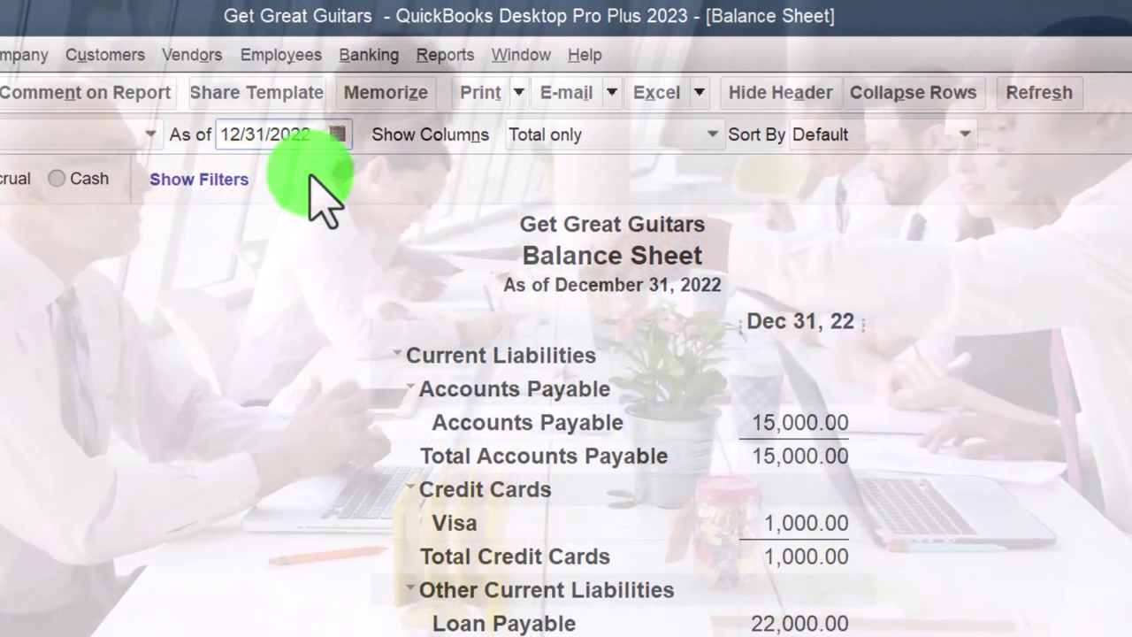
pyautogui.press('+')
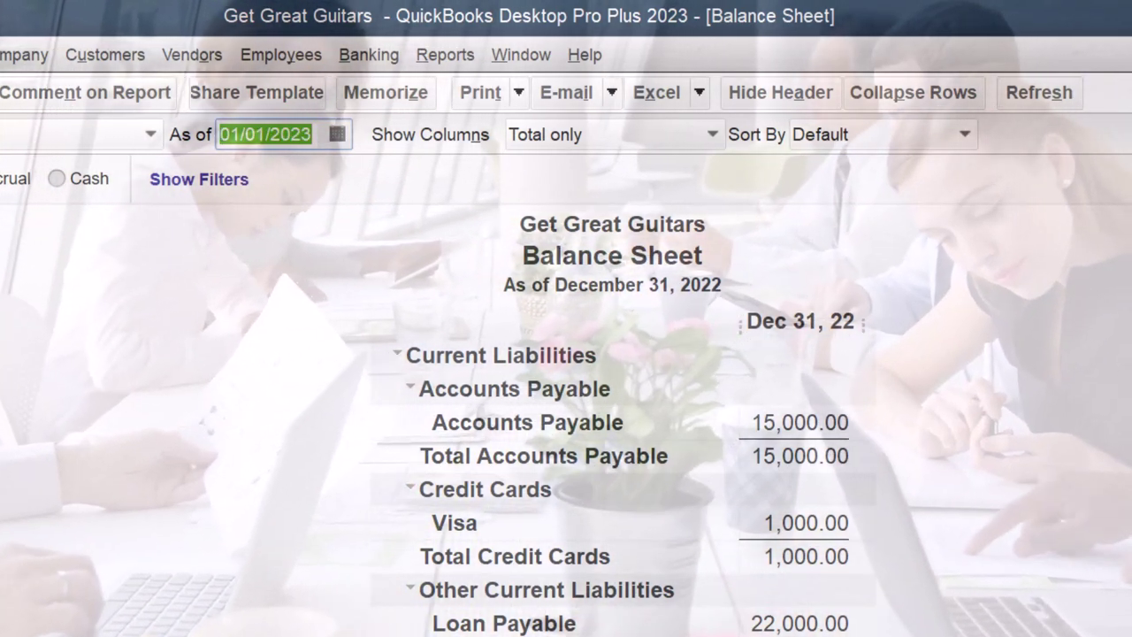
pyautogui.press('Tab')
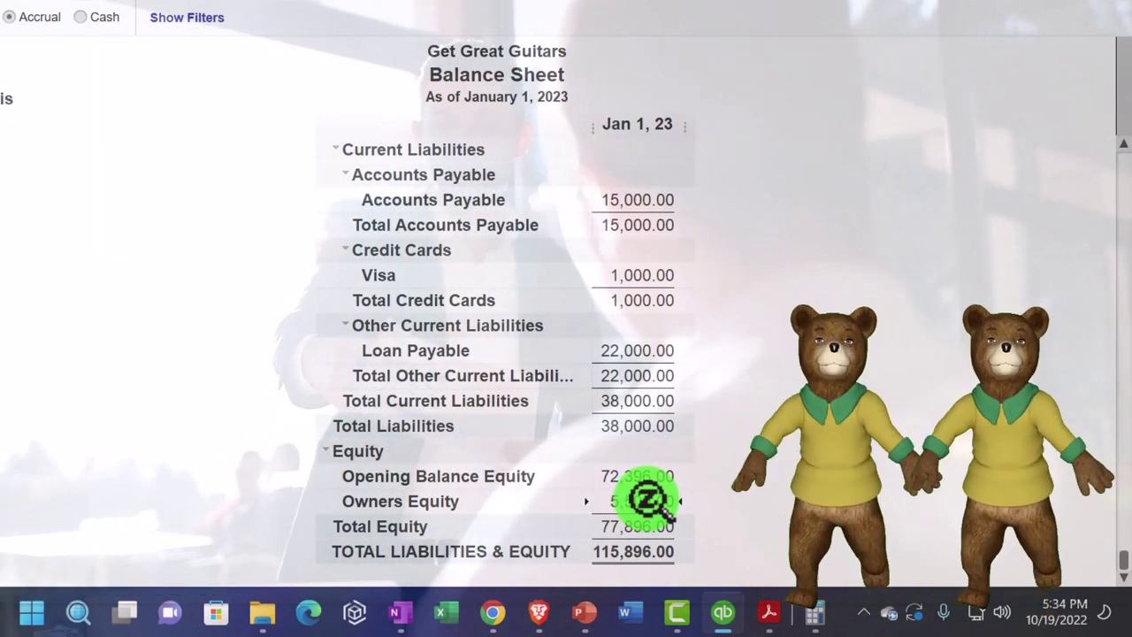
# Step: Collapse the Balance Sheet's Assets and Liabilities sections, keeping the individual Equity accounts expanded
pyautogui.scroll(5, 283, 407)
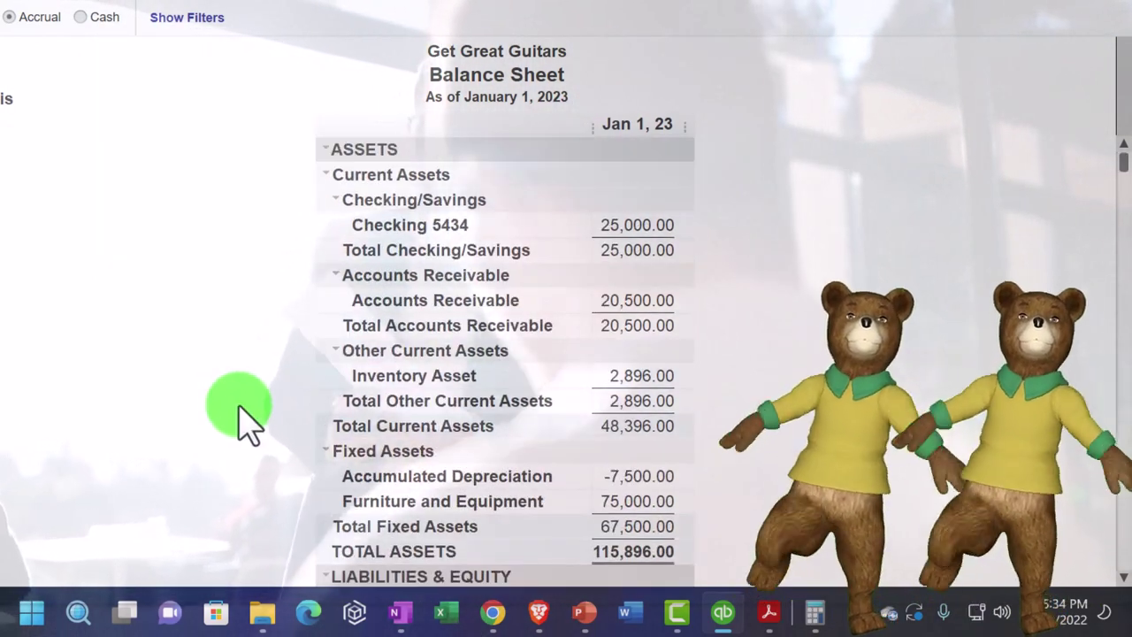
pyautogui.click(325, 150)
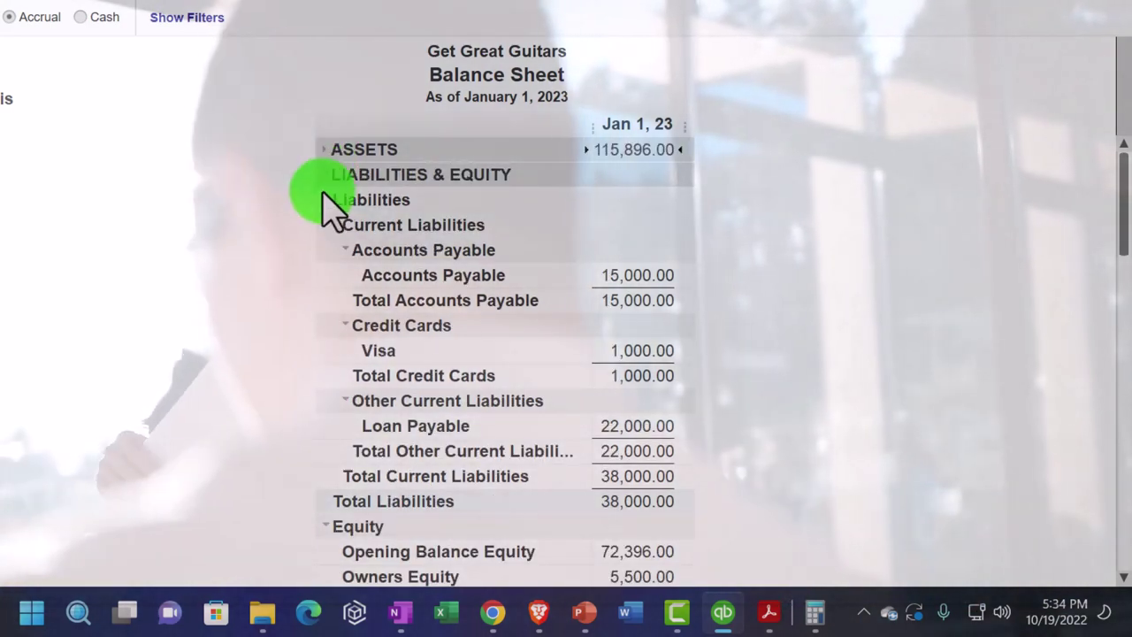
pyautogui.click(323, 197)
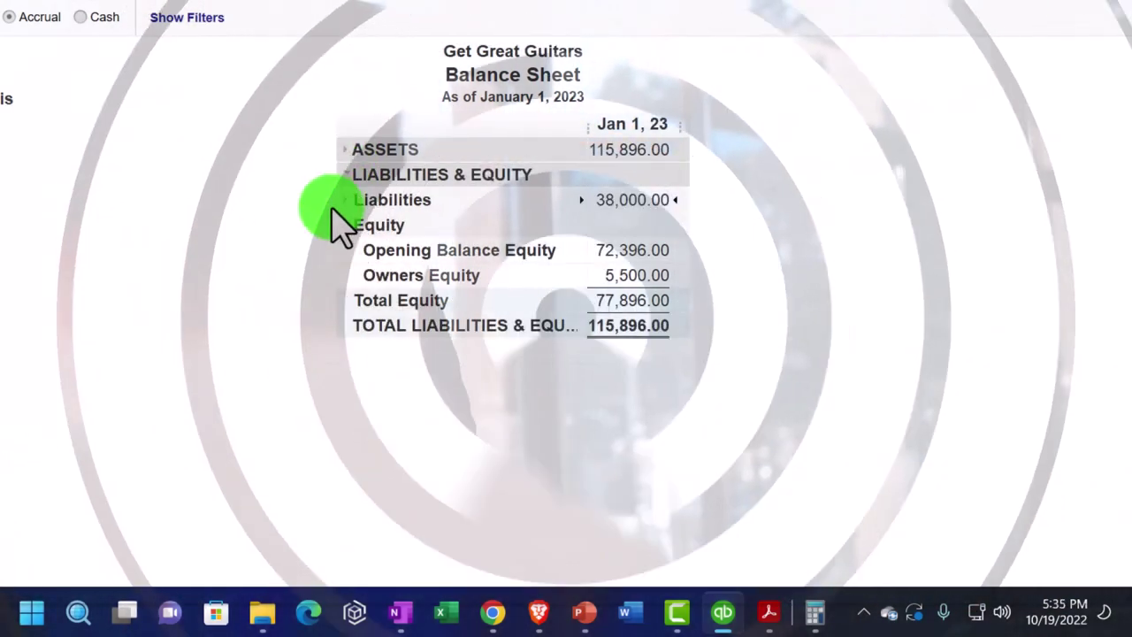
pyautogui.click(347, 228)
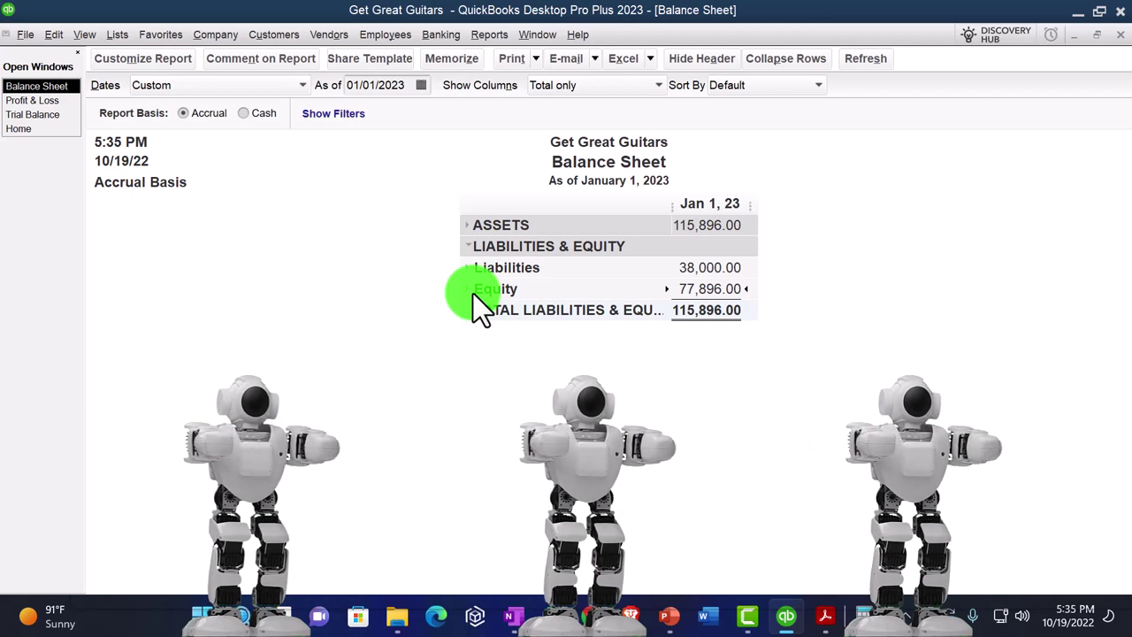
pyautogui.click(468, 289)
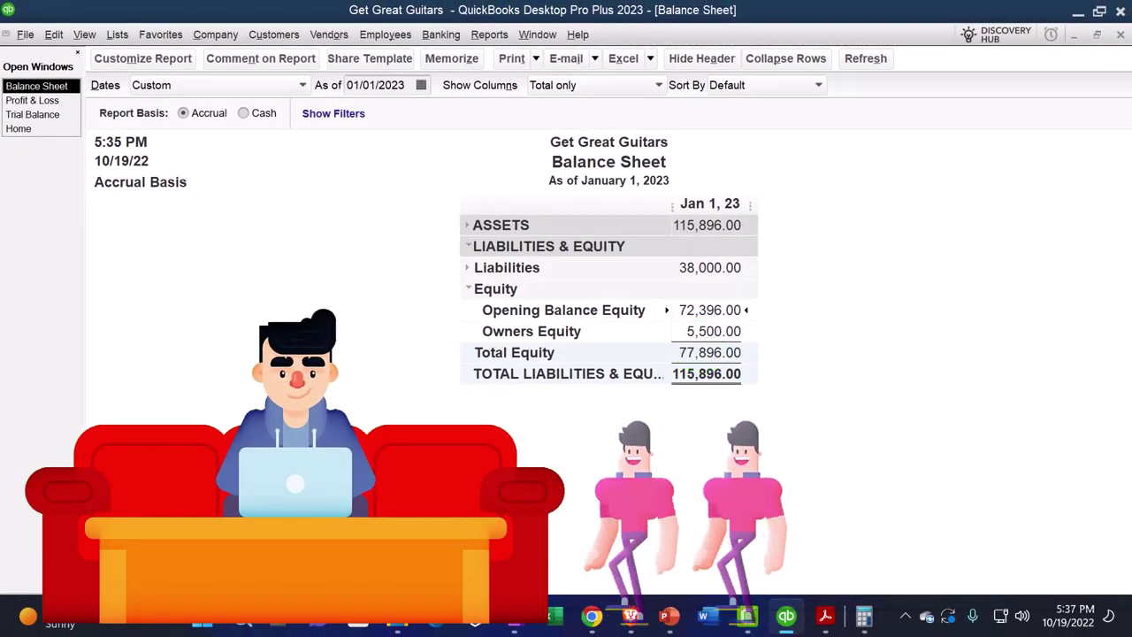
# Step: Enter the Opening Balance Equity amount, 72,396, in the calculator alongside the Balance Sheet
pyautogui.moveTo(1033, 205); pyautogui.dragTo(938, 205)
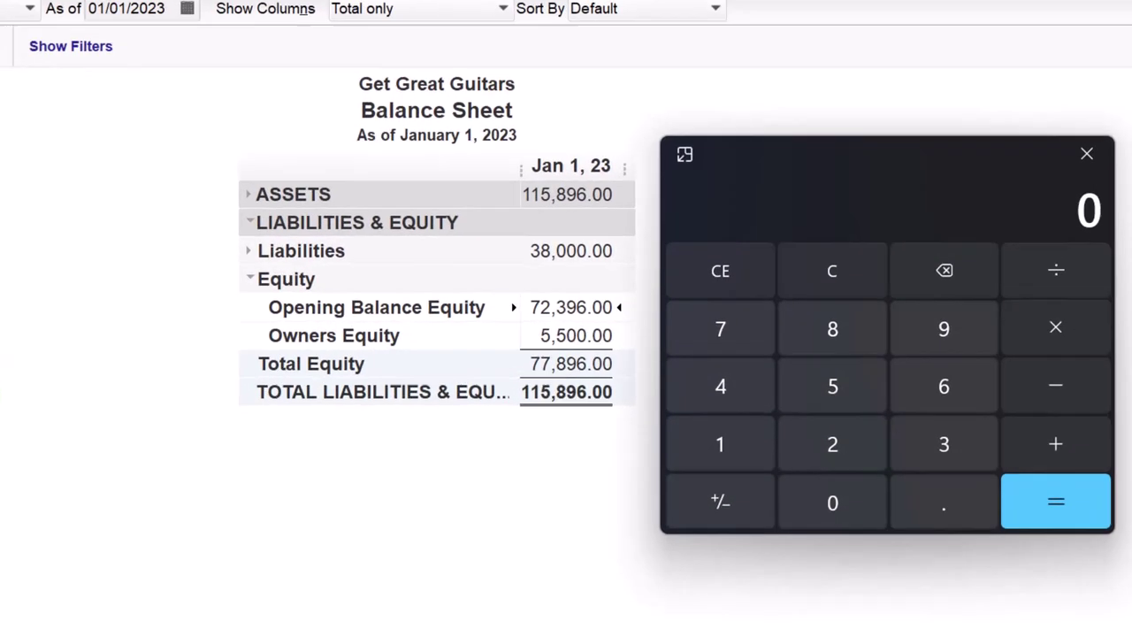
pyautogui.write('72,396')
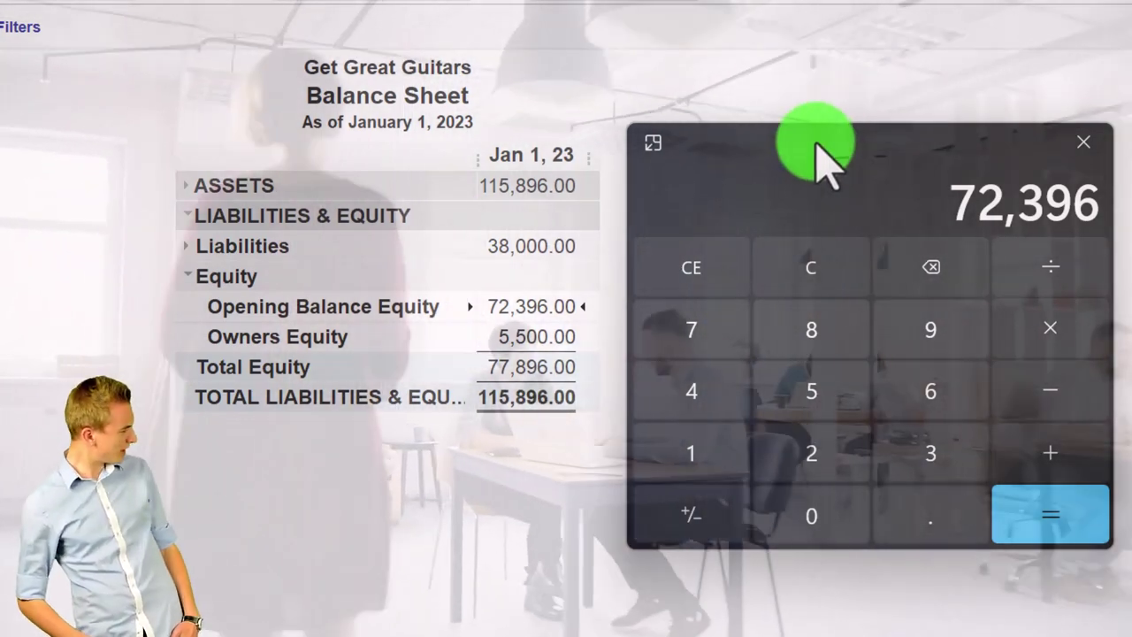
pyautogui.moveTo(822, 154); pyautogui.dragTo(838, 152)
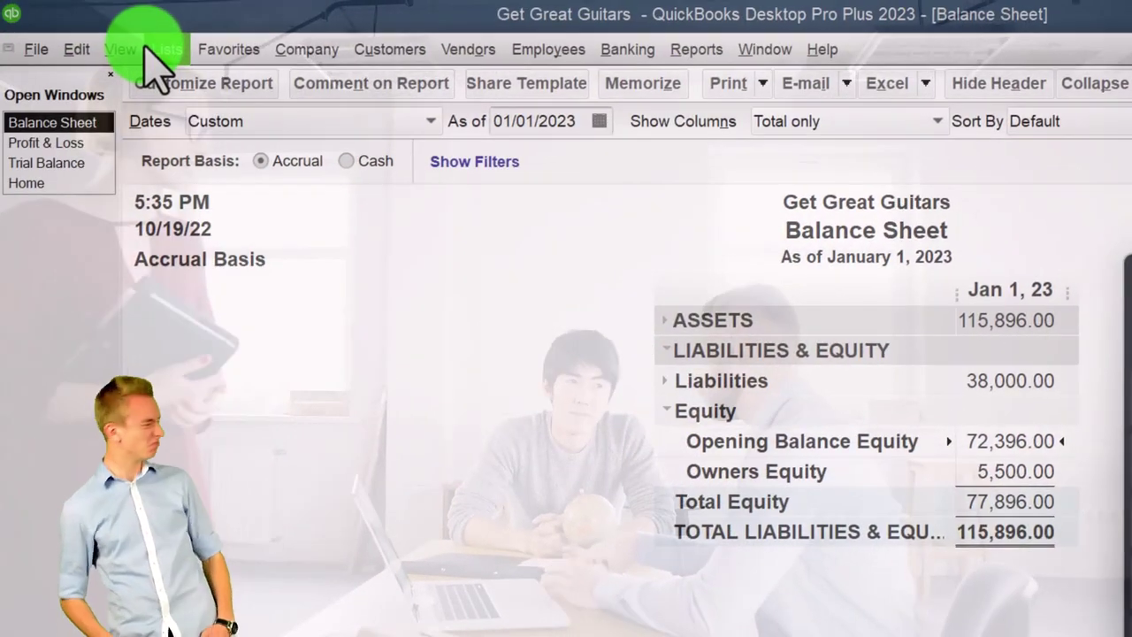
pyautogui.click(307, 49)
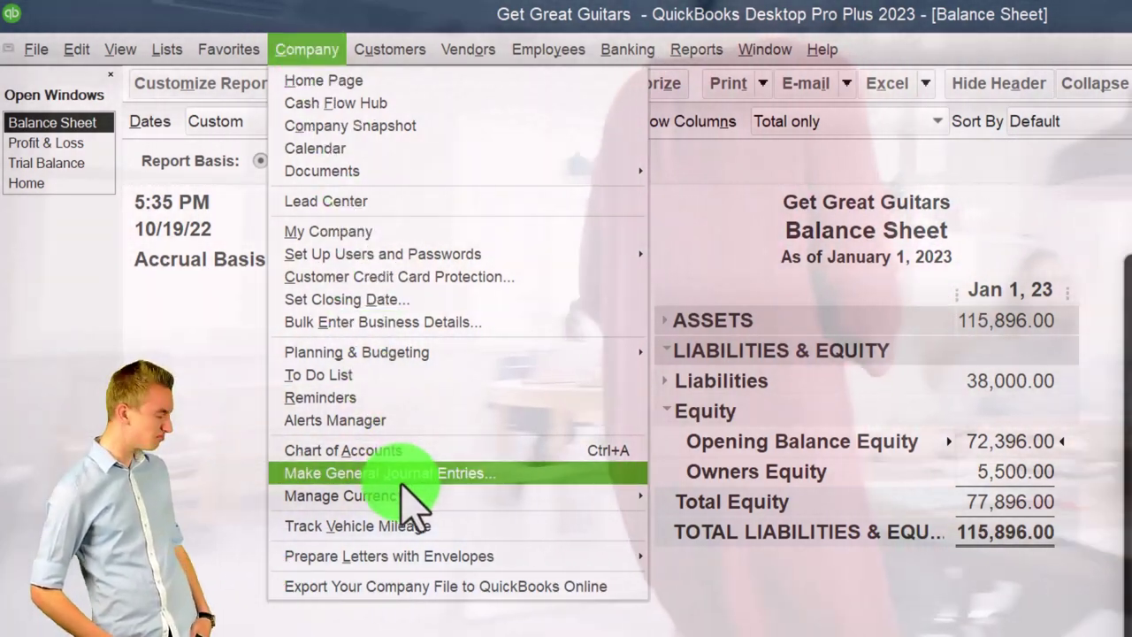
pyautogui.click(396, 476)
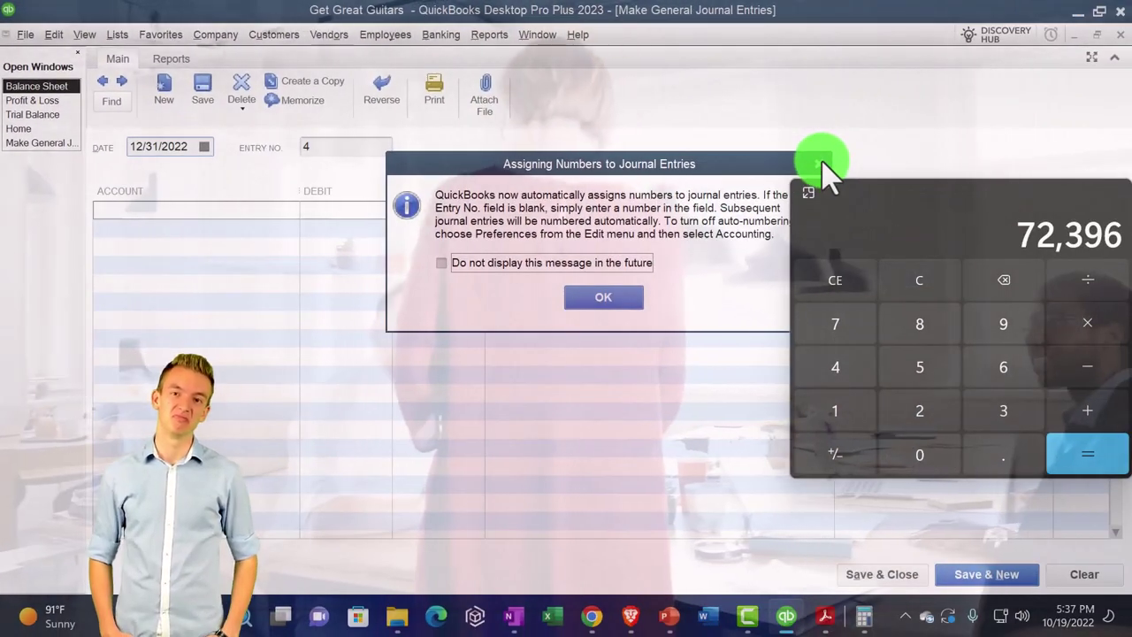
pyautogui.click(822, 165)
pyautogui.moveTo(893, 204); pyautogui.dragTo(1131, 217)
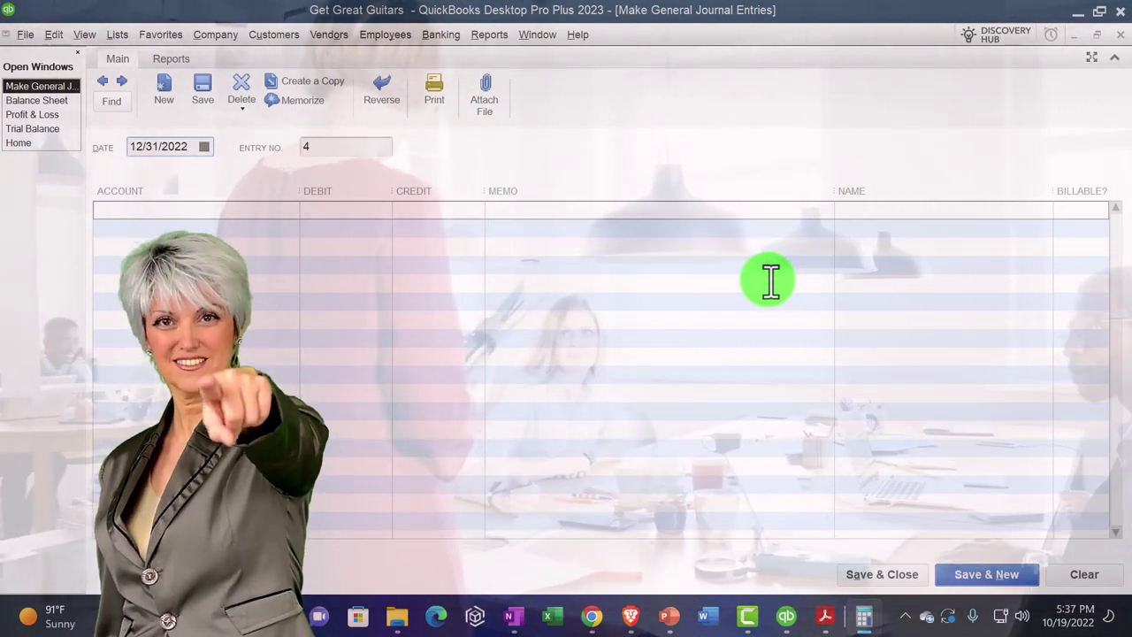
pyautogui.click(1118, 37)
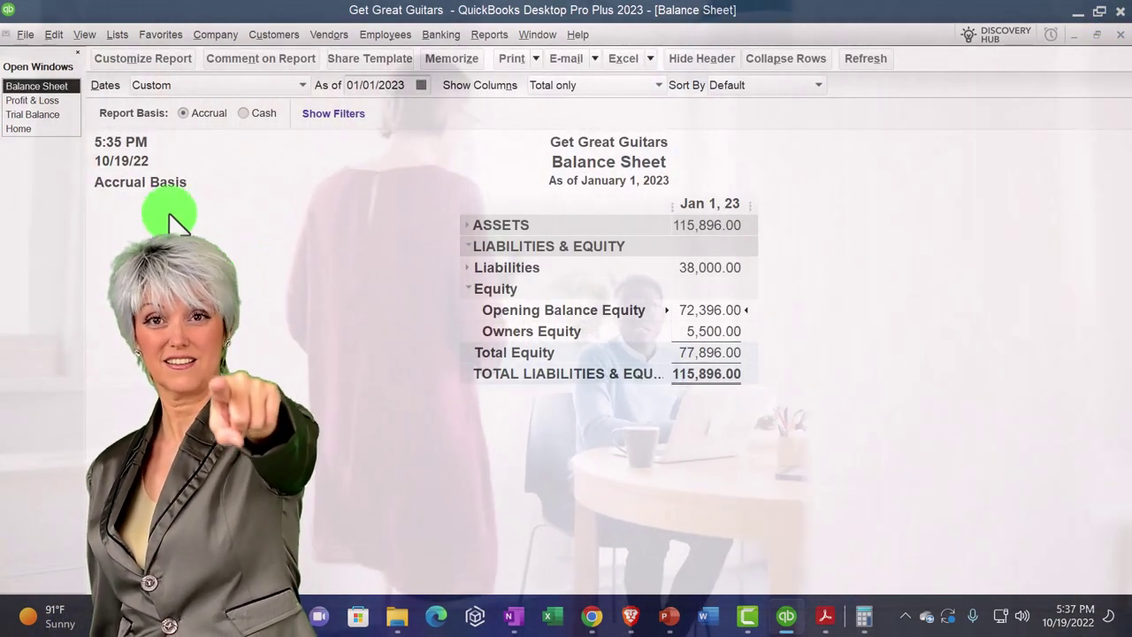
# Step: Open the Chart of Accounts, view the Checking account's register, and return to the account list
pyautogui.click(29, 130)
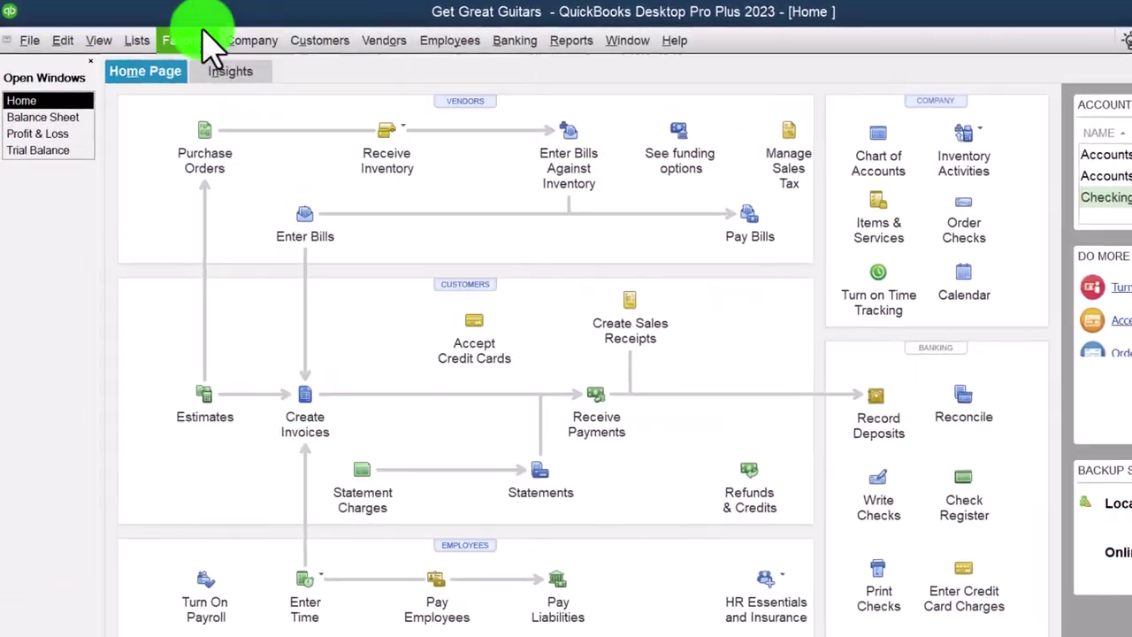
pyautogui.click(117, 35)
pyautogui.click(209, 92)
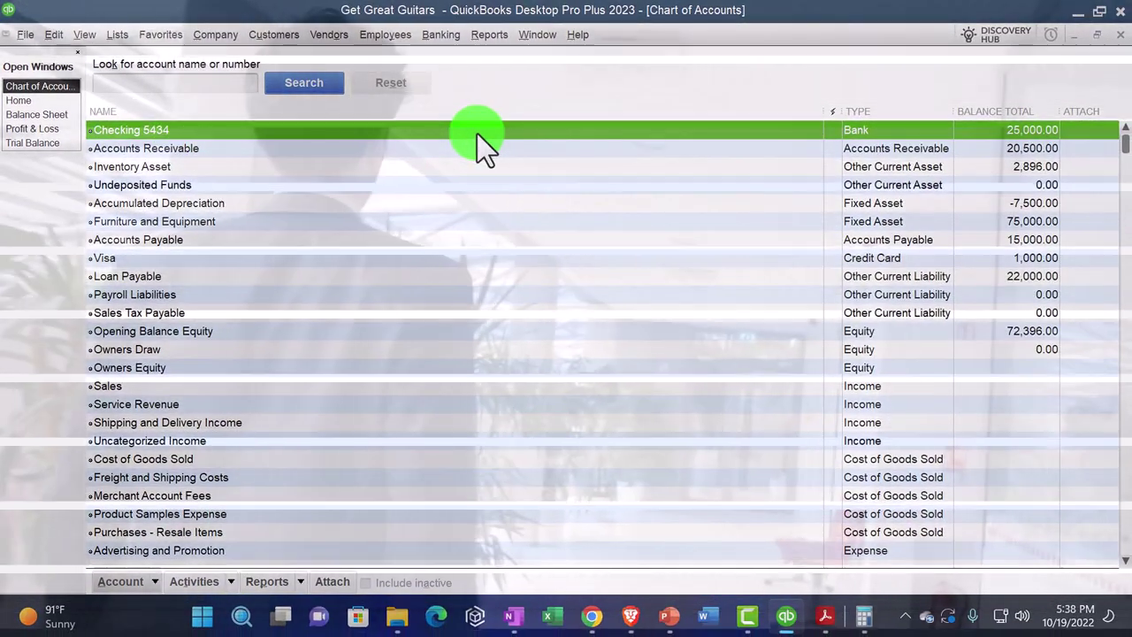
pyautogui.doubleClick(477, 134)
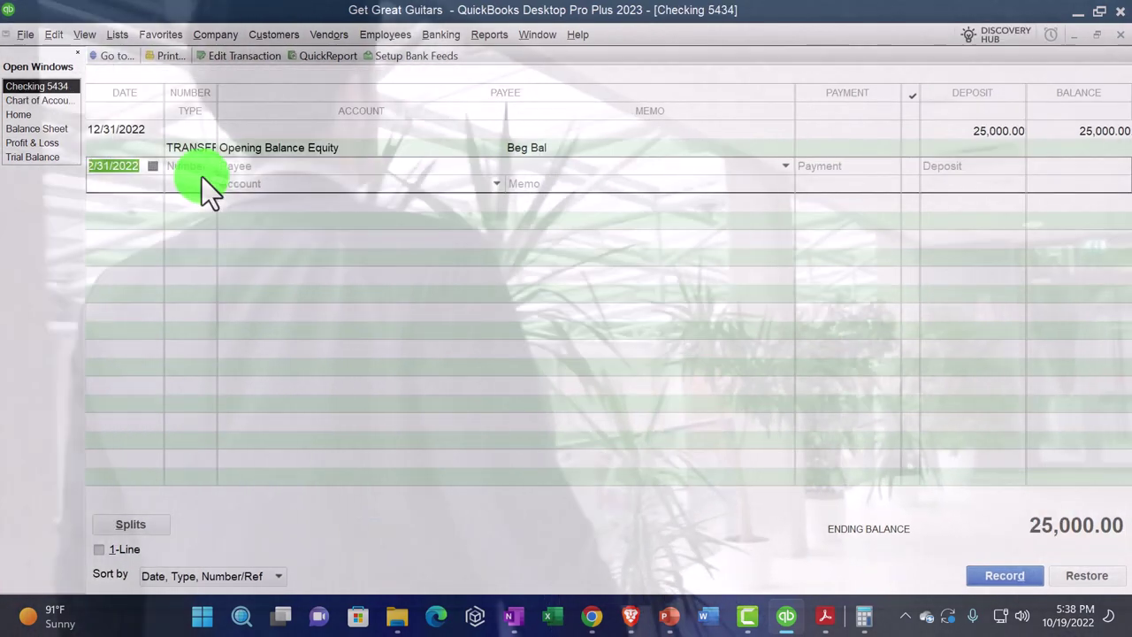
pyautogui.click(1119, 36)
# Step: Locate the equity accounts in the Chart of Accounts and select Owners Equity
pyautogui.scroll(-5, 755, 150)
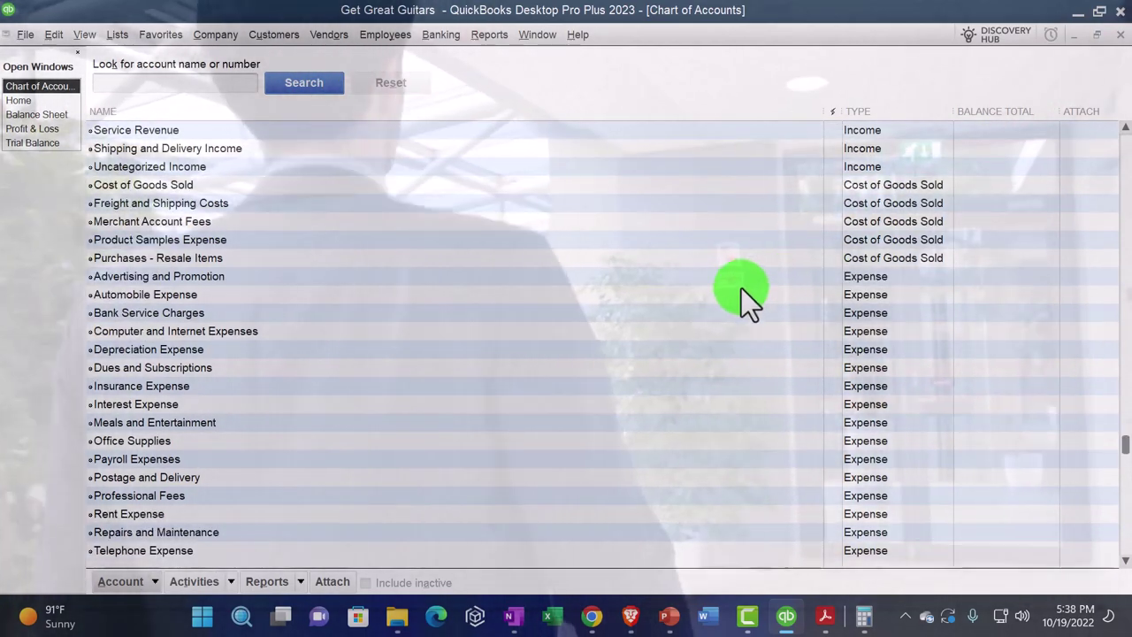
pyautogui.scroll(5, 739, 297)
pyautogui.scroll(-3, 738, 304)
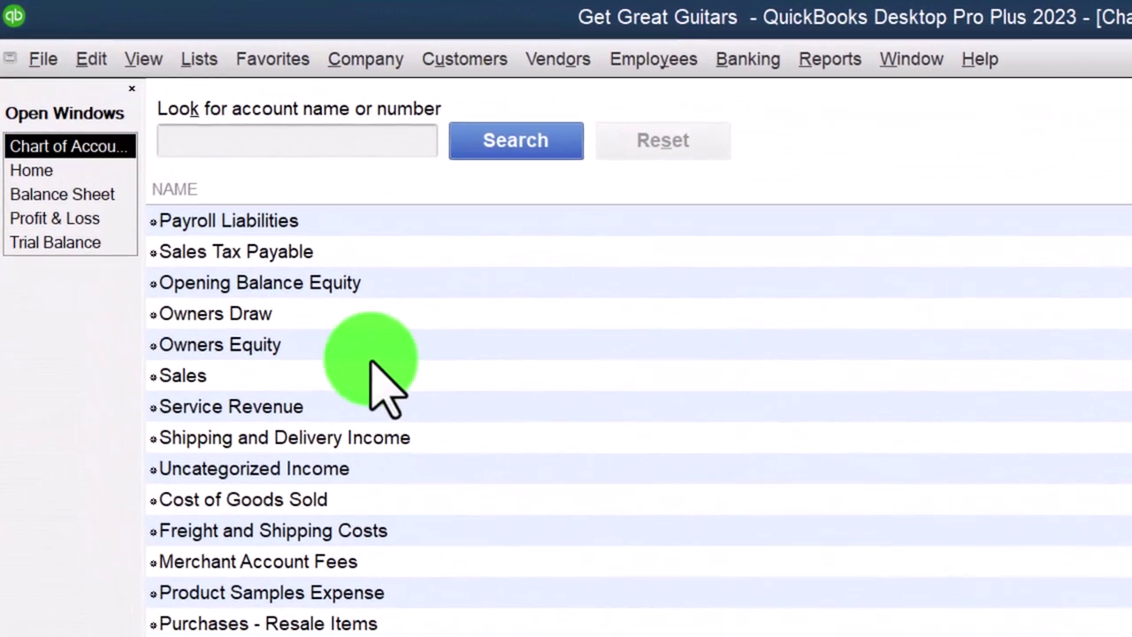
pyautogui.click(295, 340)
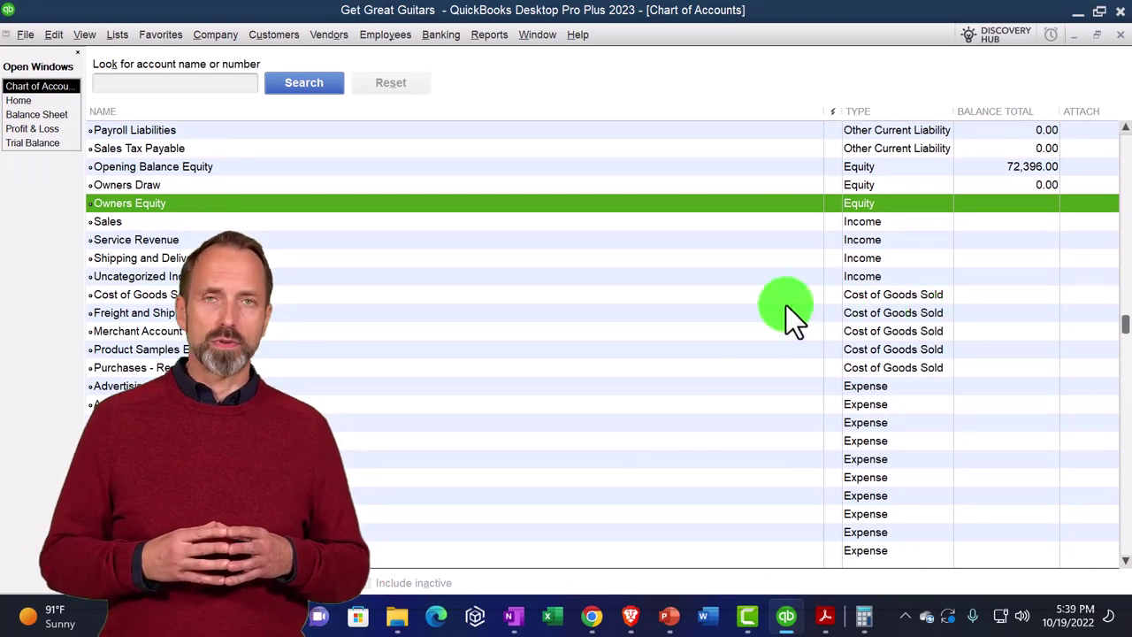
# Step: Open the Opening Balance Equity register and start an entry dated 12/31/2022 with a decrease of 72,396.00
pyautogui.doubleClick(208, 166)
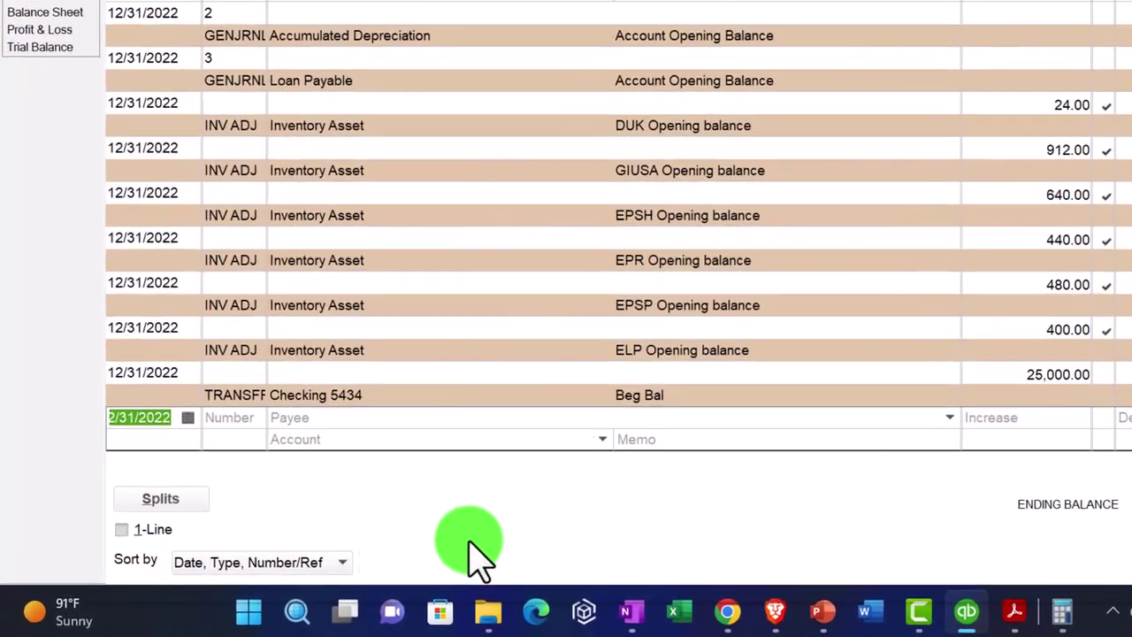
pyautogui.press('Tab')
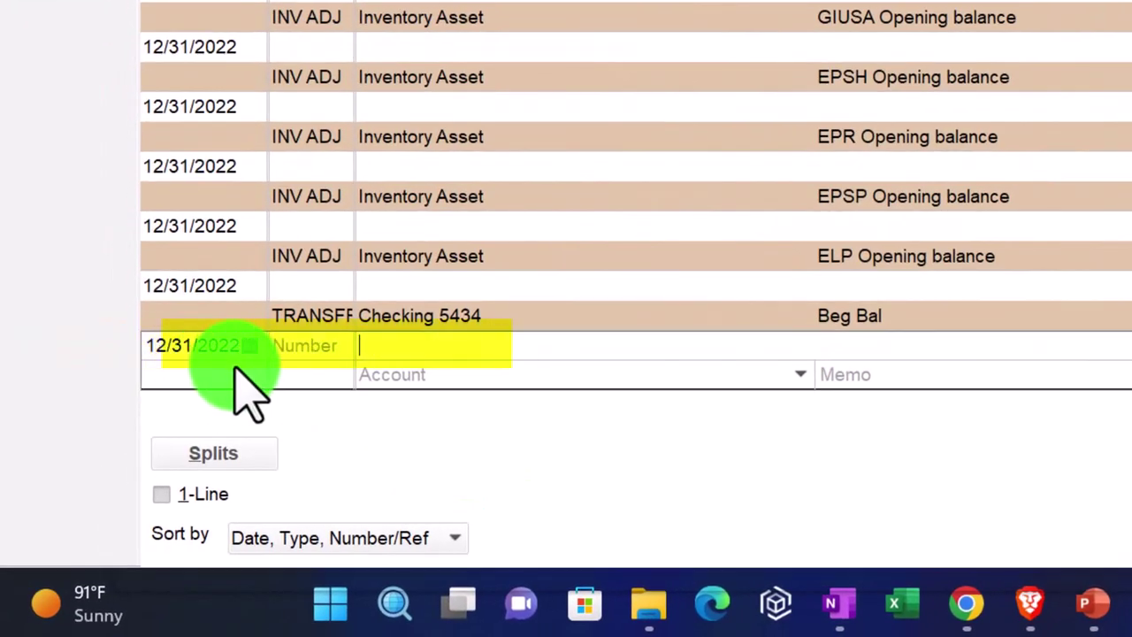
pyautogui.press('Tab')
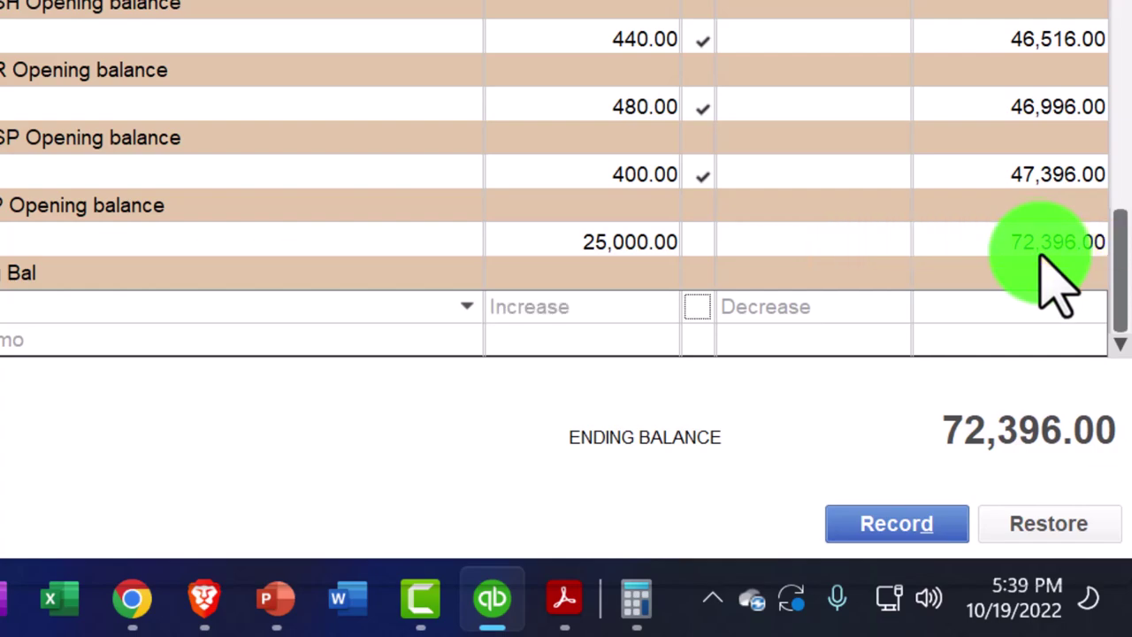
pyautogui.press('Tab')
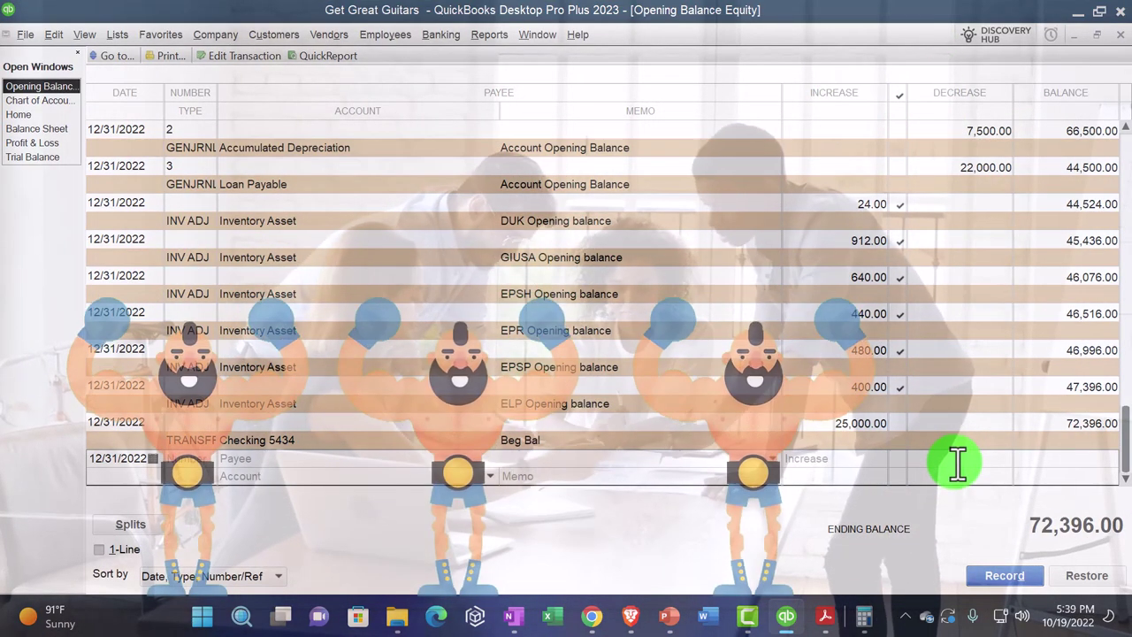
pyautogui.write('72,396.00')
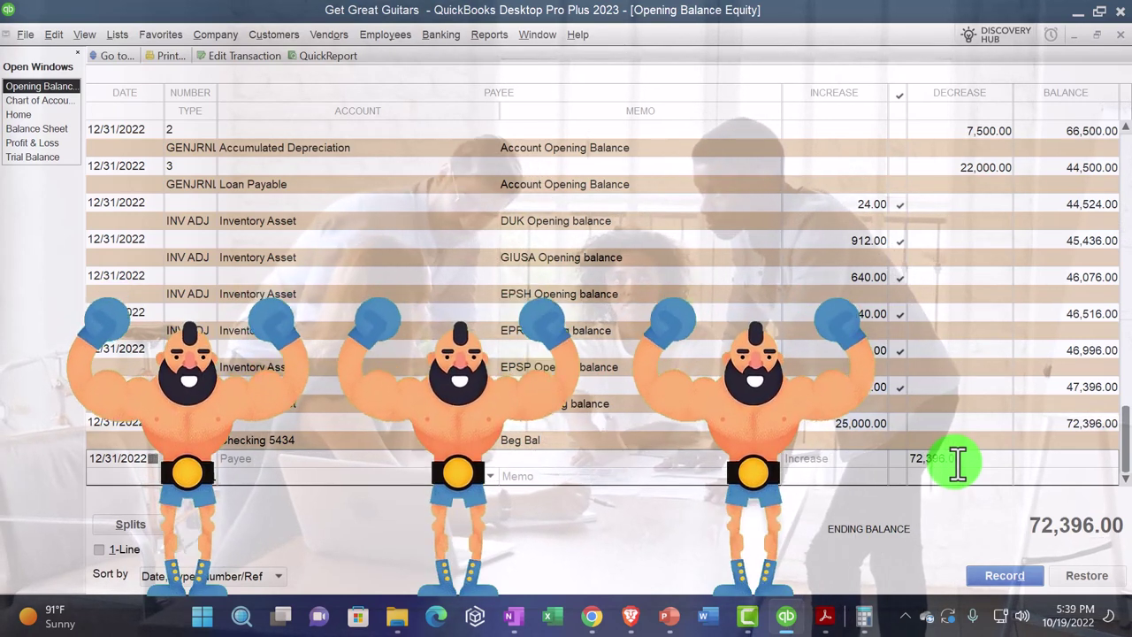
# Step: Assign the register entry to Owners Draw with the memo "Beg Bal Adj" and record it
pyautogui.write('E')
pyautogui.press('BackSpace')
pyautogui.press('BackSpace')
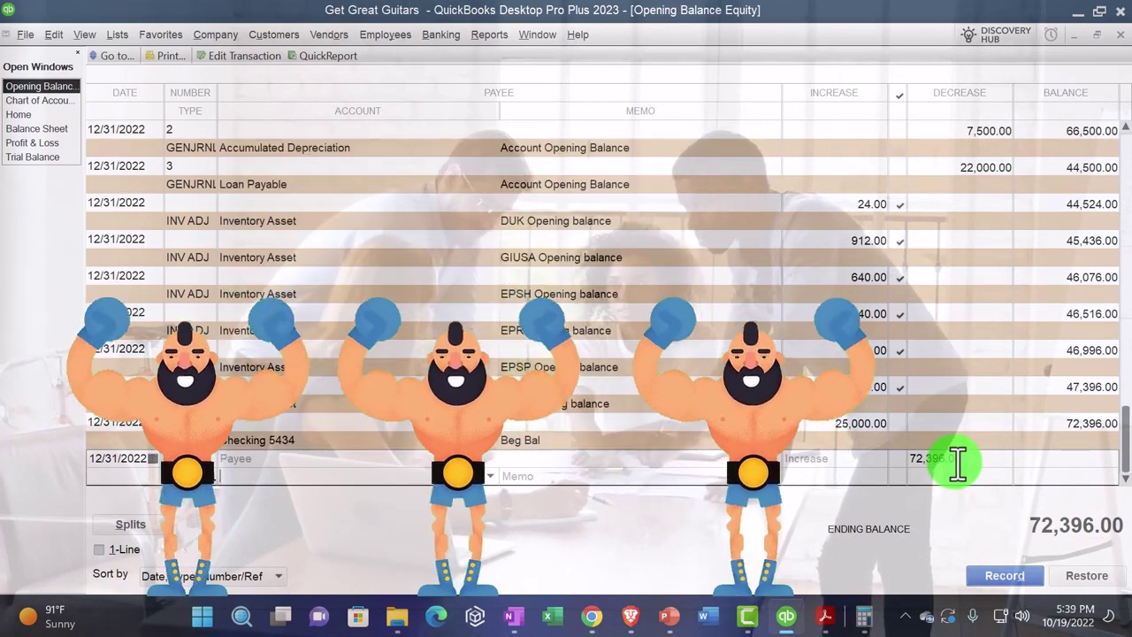
pyautogui.write('Owners Draw')
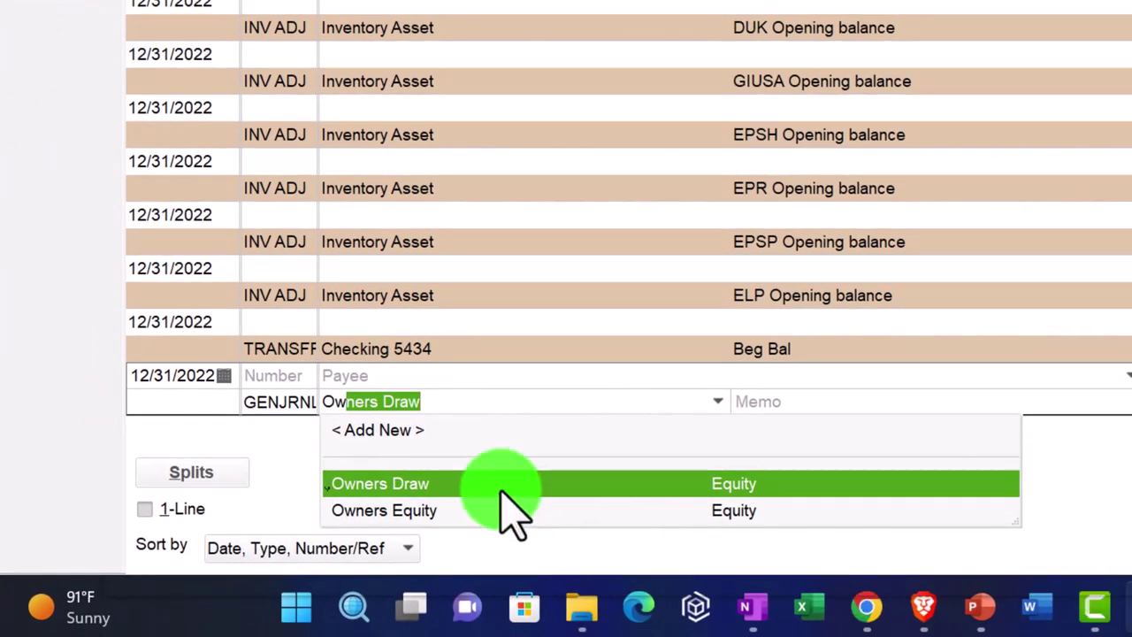
pyautogui.press('Tab')
pyautogui.write('Beg Ba')
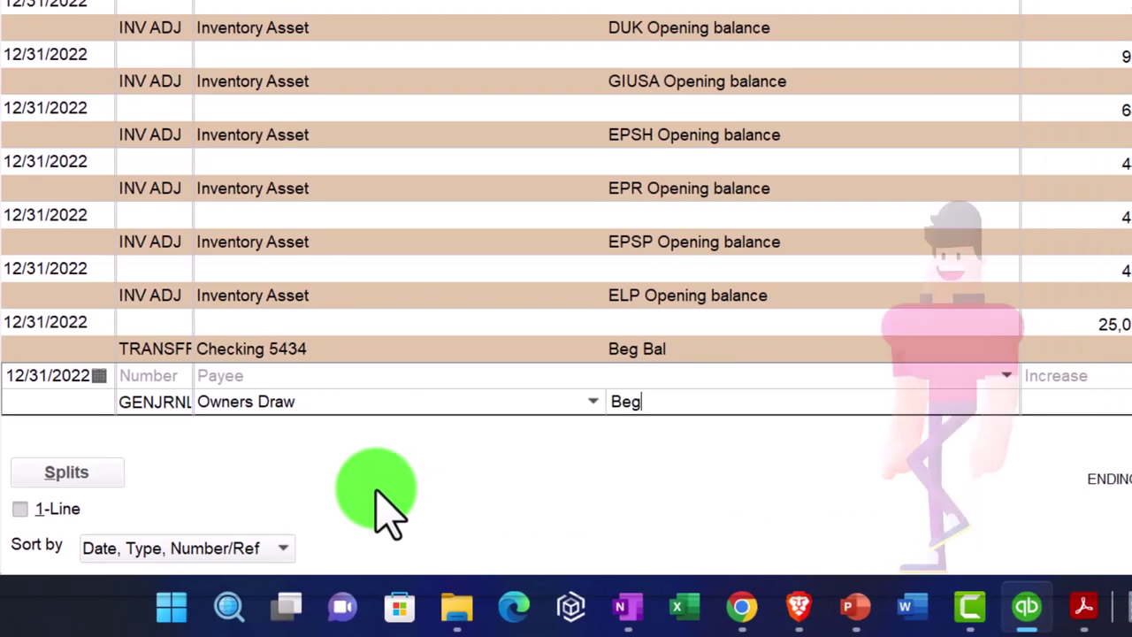
pyautogui.write('l Adj')
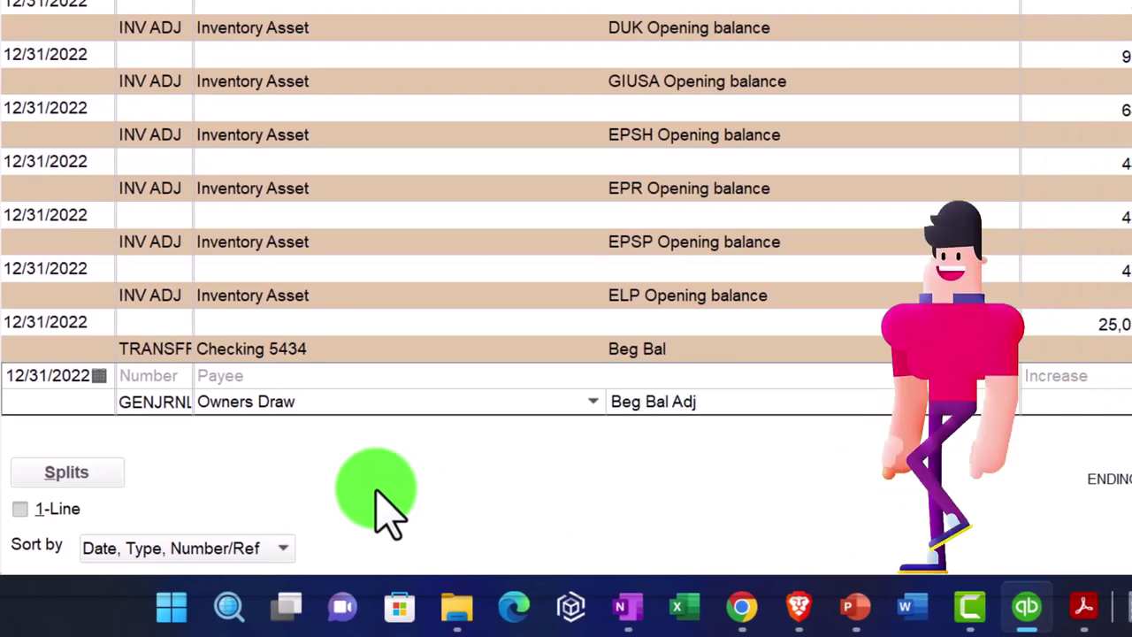
pyautogui.press('Return')
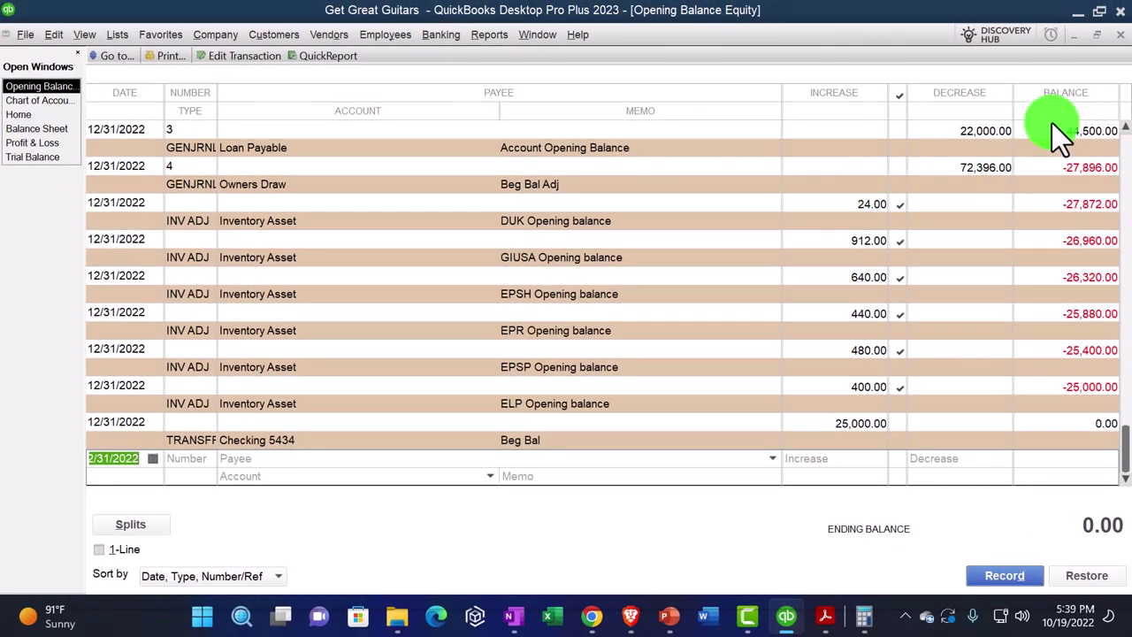
# Step: Open the journal entry behind the 72,396.00 adjustment and copy the memo "Beg Bal Adj" onto its Owners Draw line
pyautogui.click(197, 182)
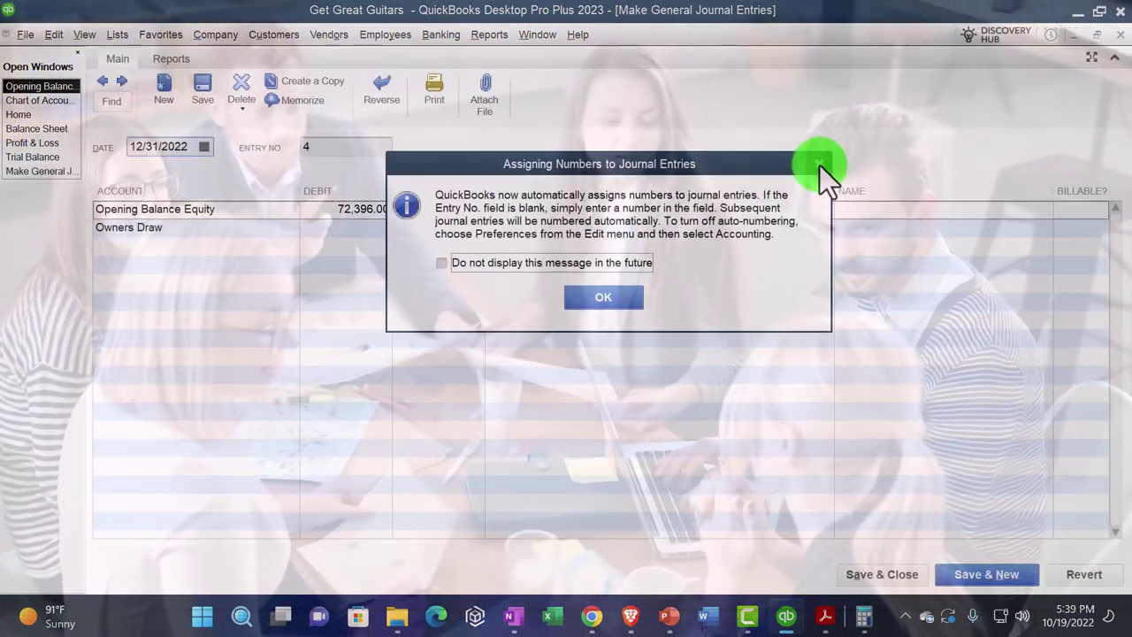
pyautogui.click(818, 164)
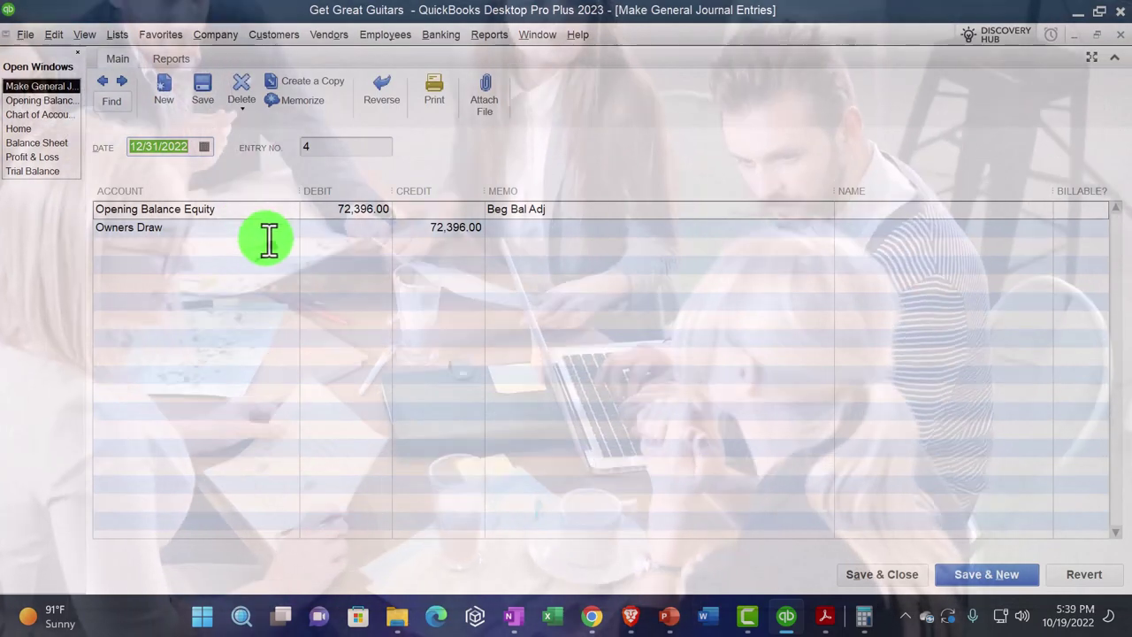
pyautogui.click(538, 209)
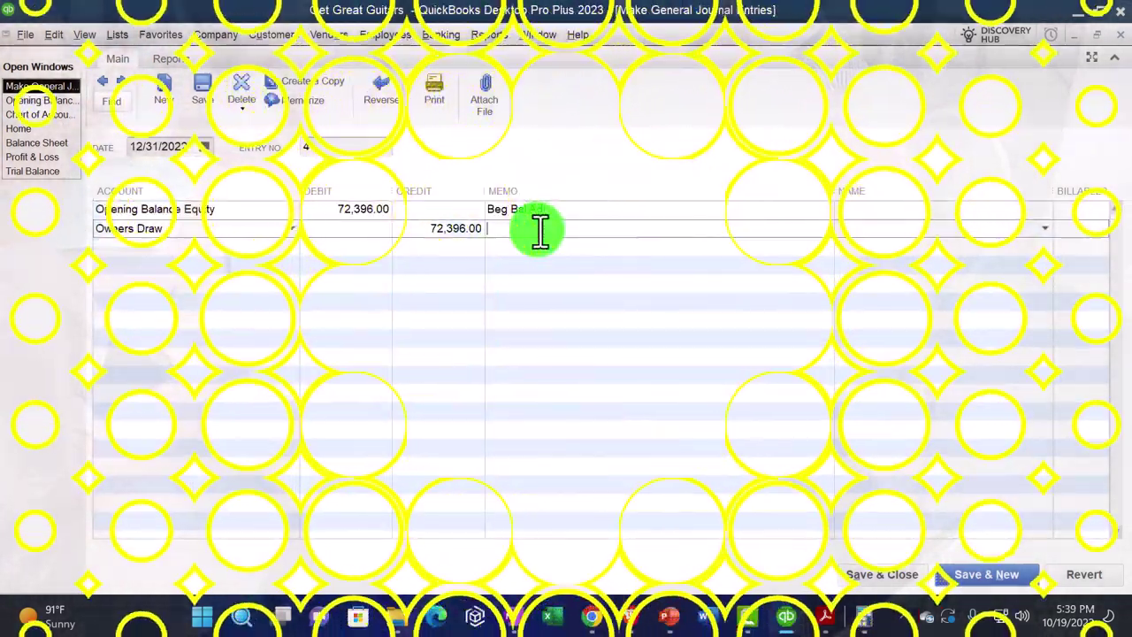
pyautogui.click(543, 228)
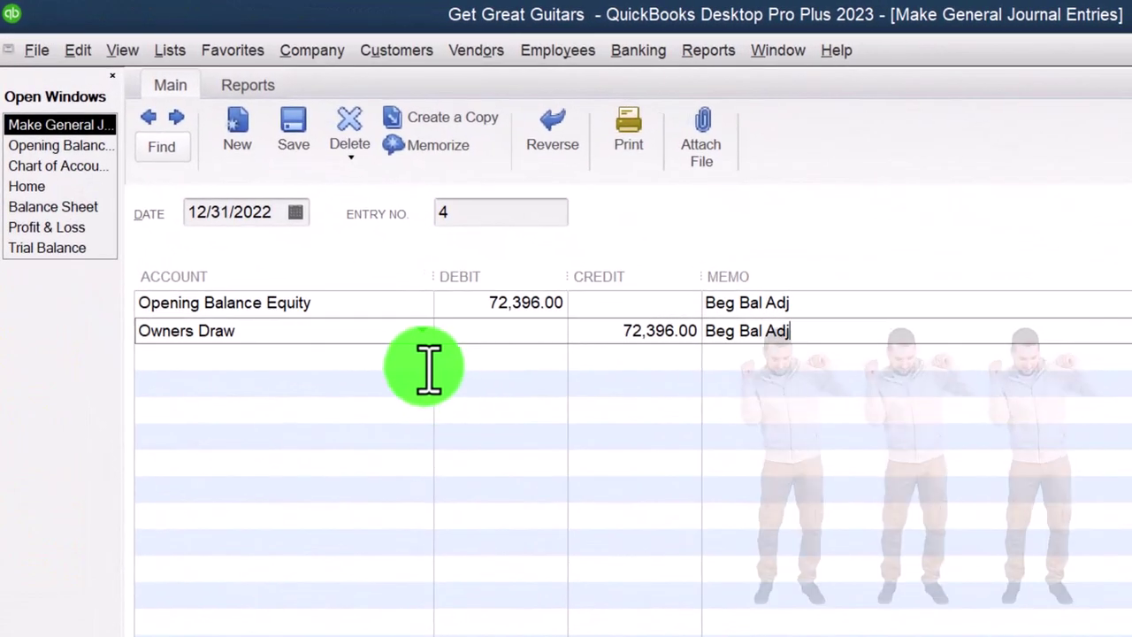
# Step: Change the journal entry's credit account to Owners Equity, record it despite the retained earnings warning, and close the entry and register
pyautogui.click(422, 334)
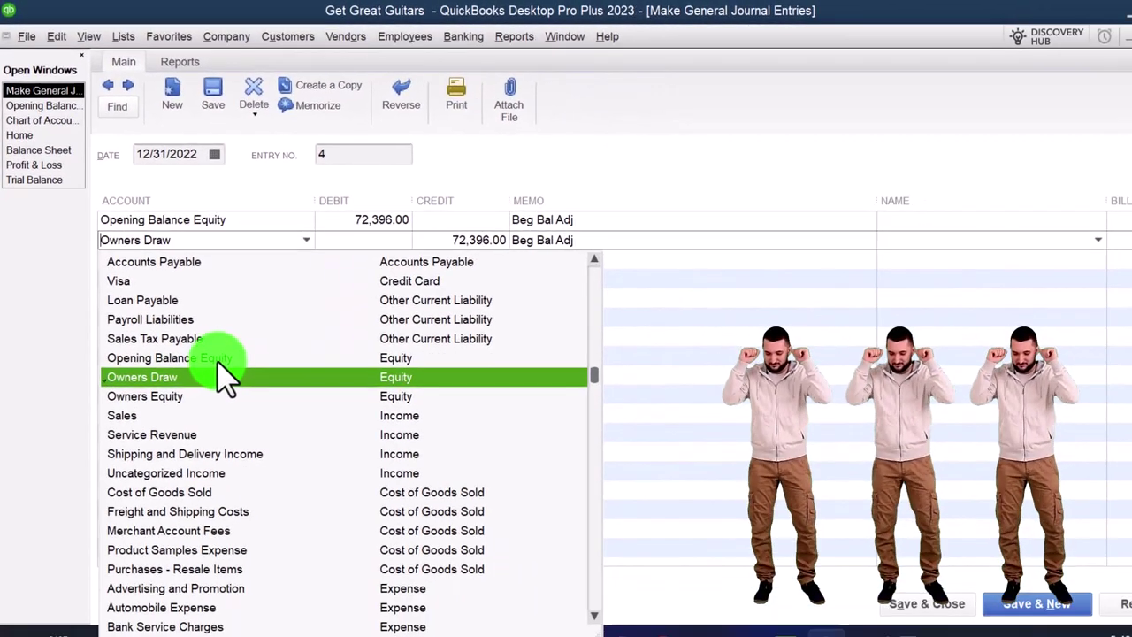
pyautogui.click(174, 396)
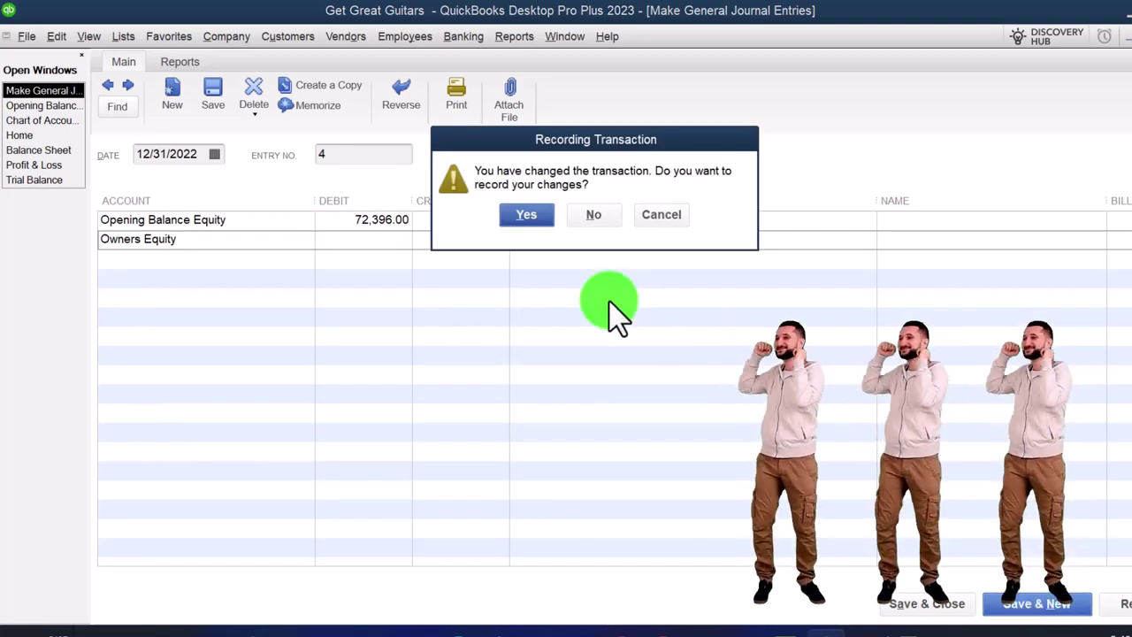
pyautogui.click(522, 215)
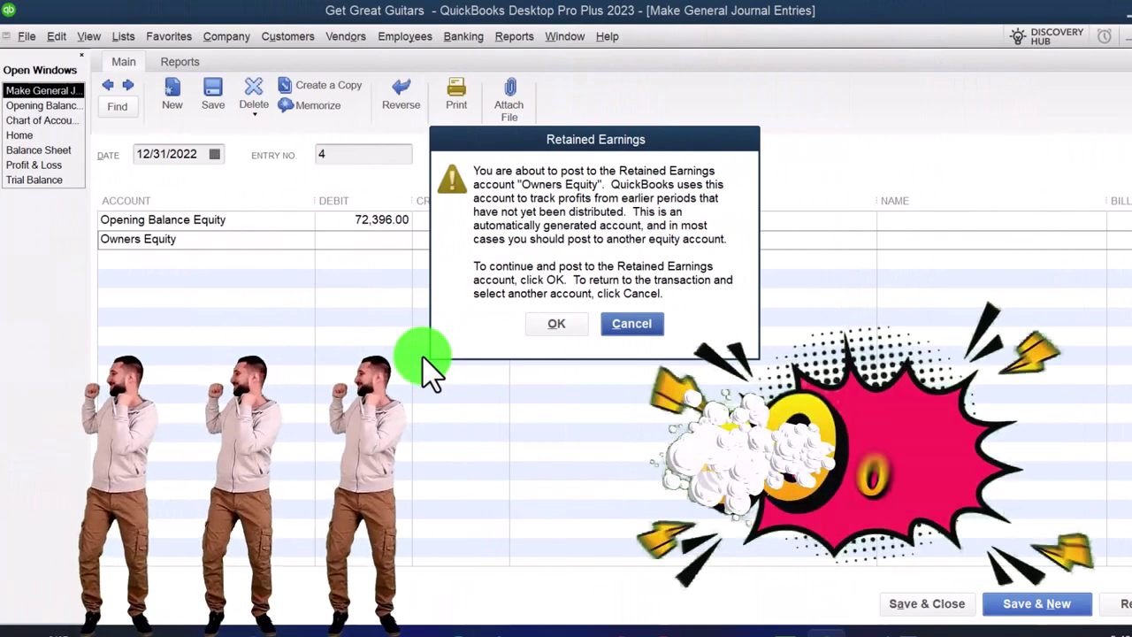
pyautogui.click(552, 320)
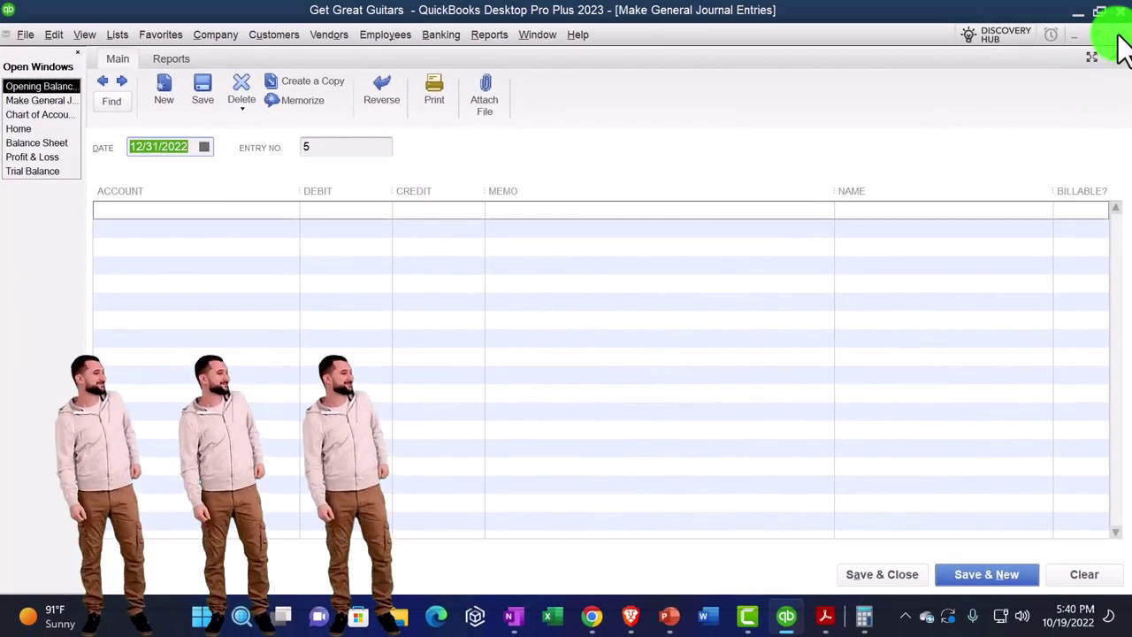
pyautogui.click(1120, 36)
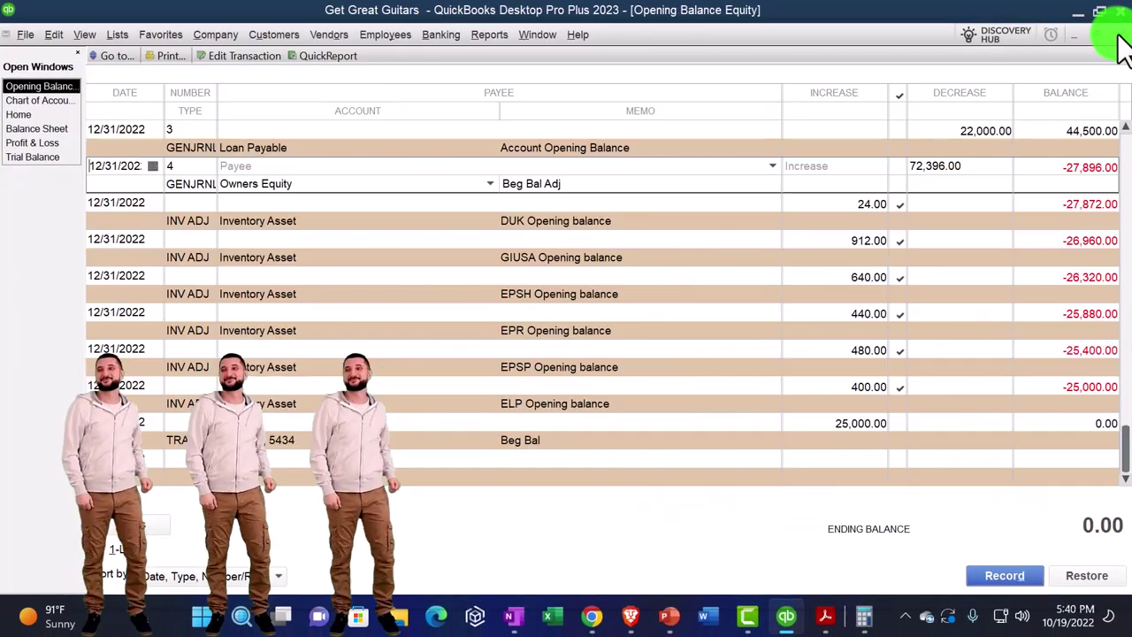
pyautogui.click(1120, 35)
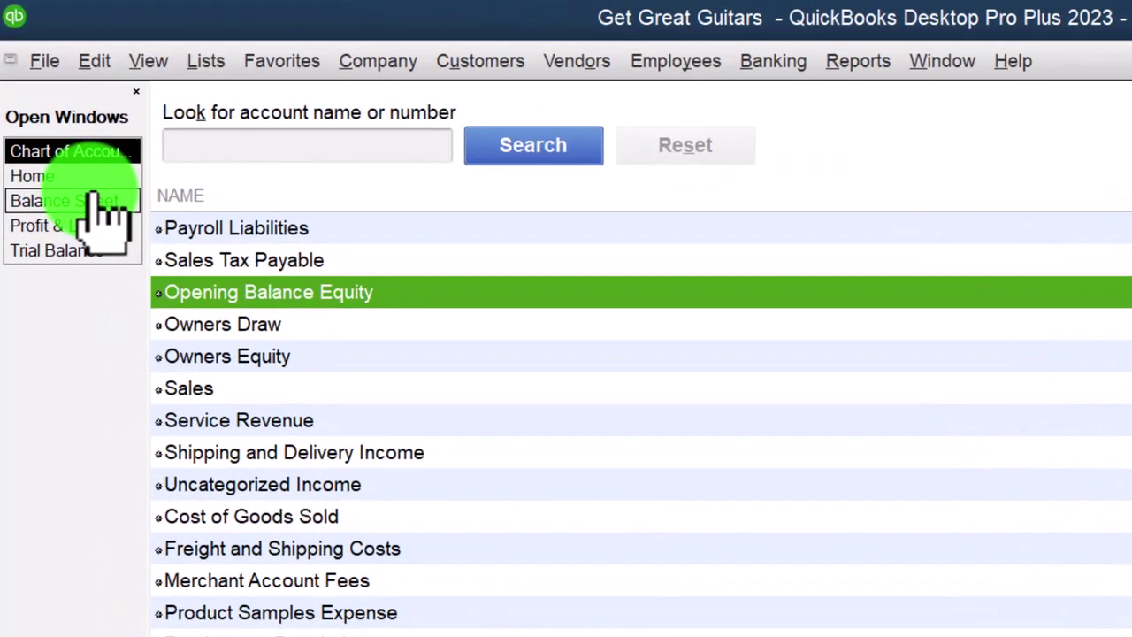
# Step: Return to the Balance Sheet as of 01/01/2023 and review its Equity section
pyautogui.click(37, 114)
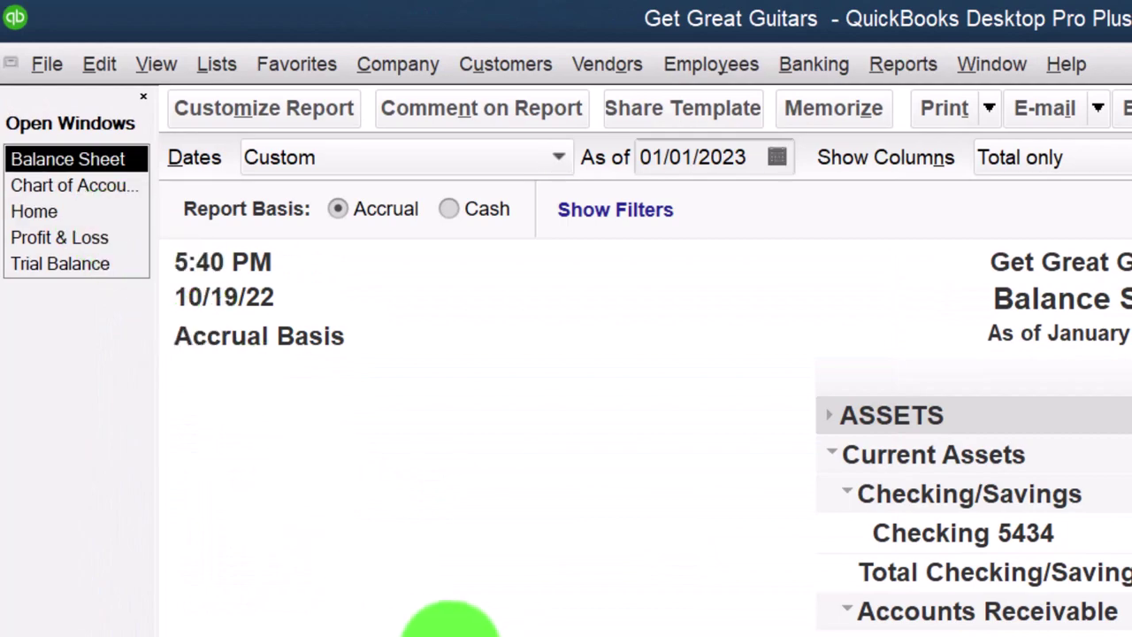
pyautogui.scroll(-10, 451, 632)
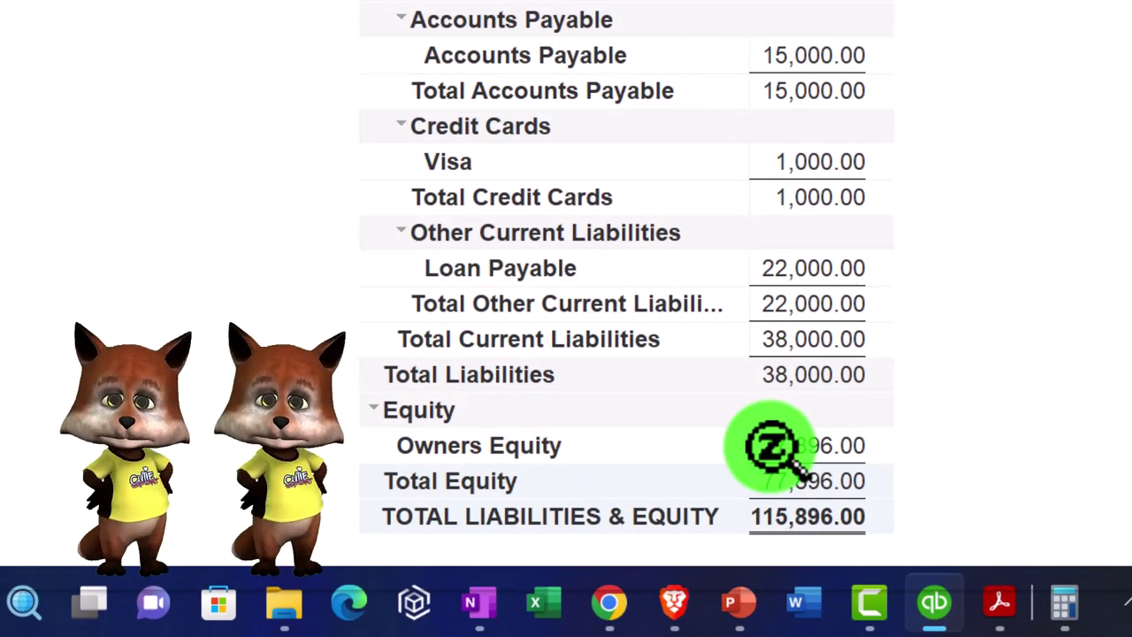
# Step: Compare the Balance Sheet with Trial Beginning Balances.pdf in Adobe Acrobat Reader, and return to QuickBooks to view the Profit & Loss and Trial Balance reports
pyautogui.click(989, 605)
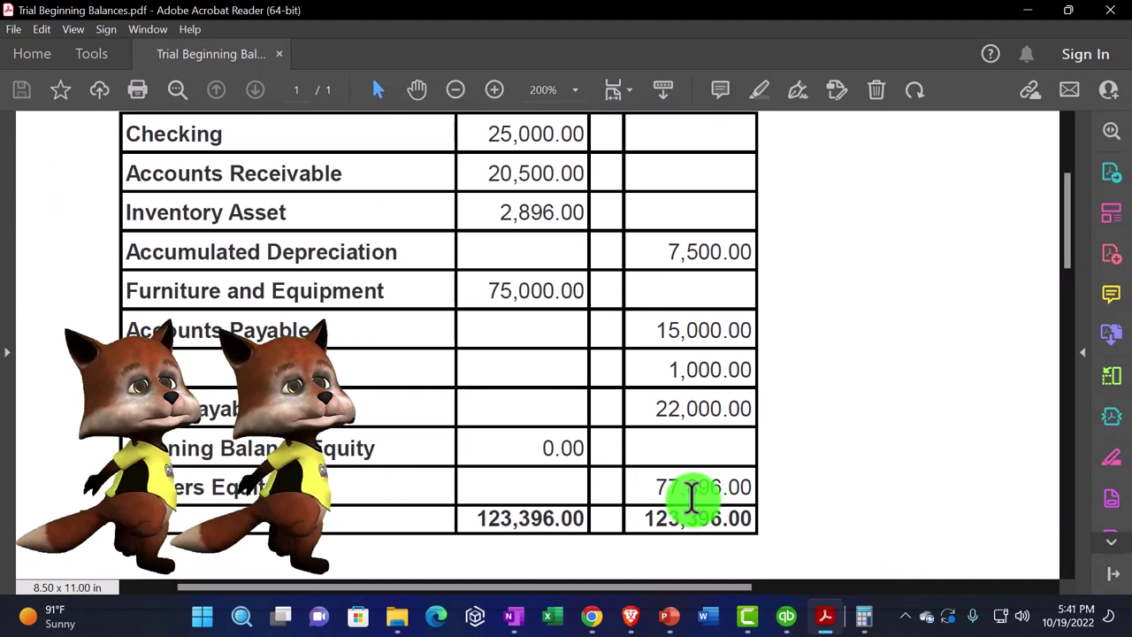
pyautogui.click(1027, 12)
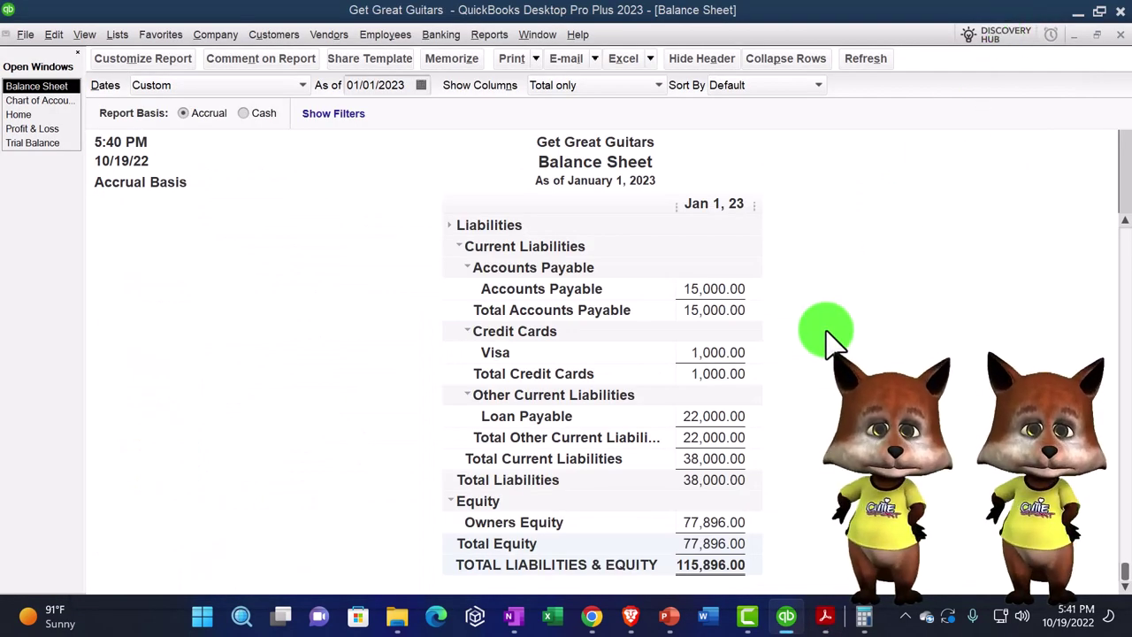
pyautogui.scroll(6, 831, 340)
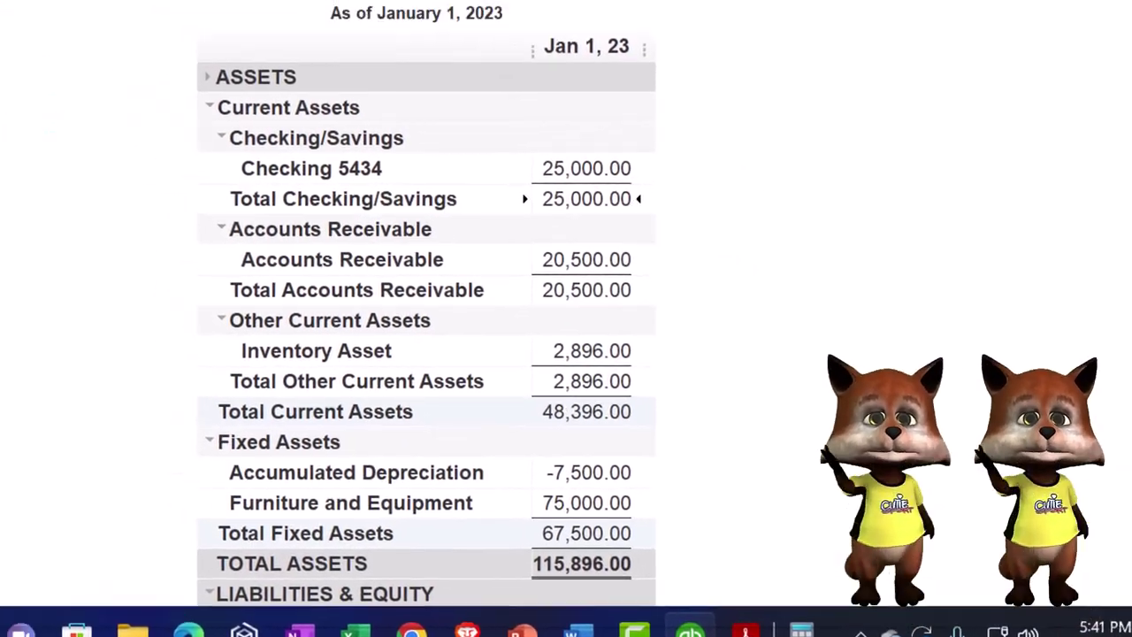
pyautogui.click(38, 168)
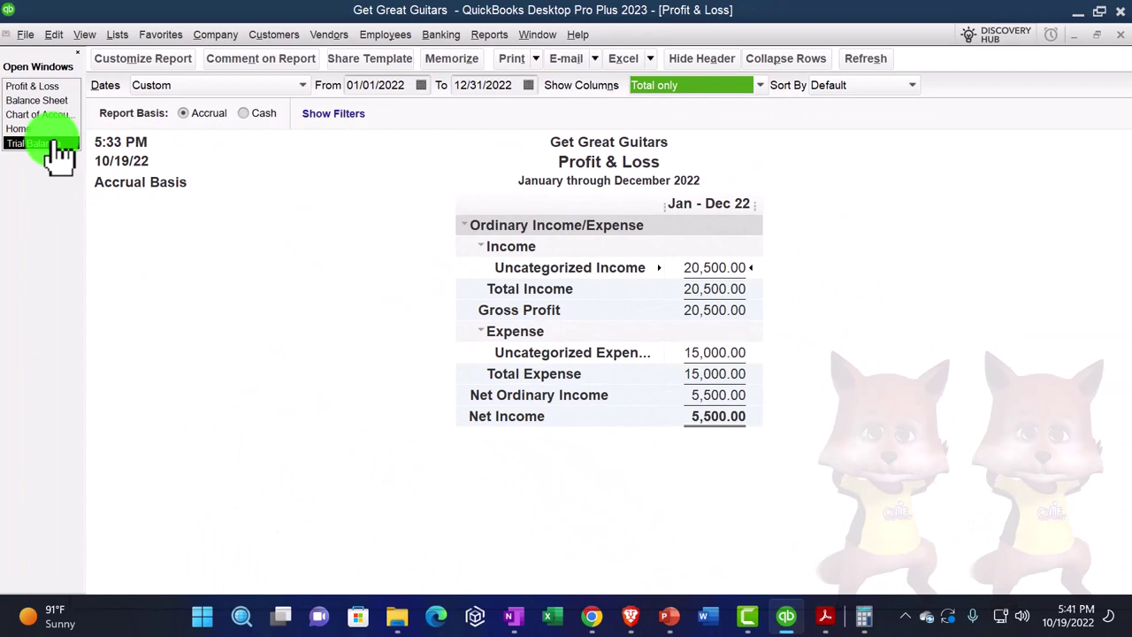
pyautogui.click(47, 204)
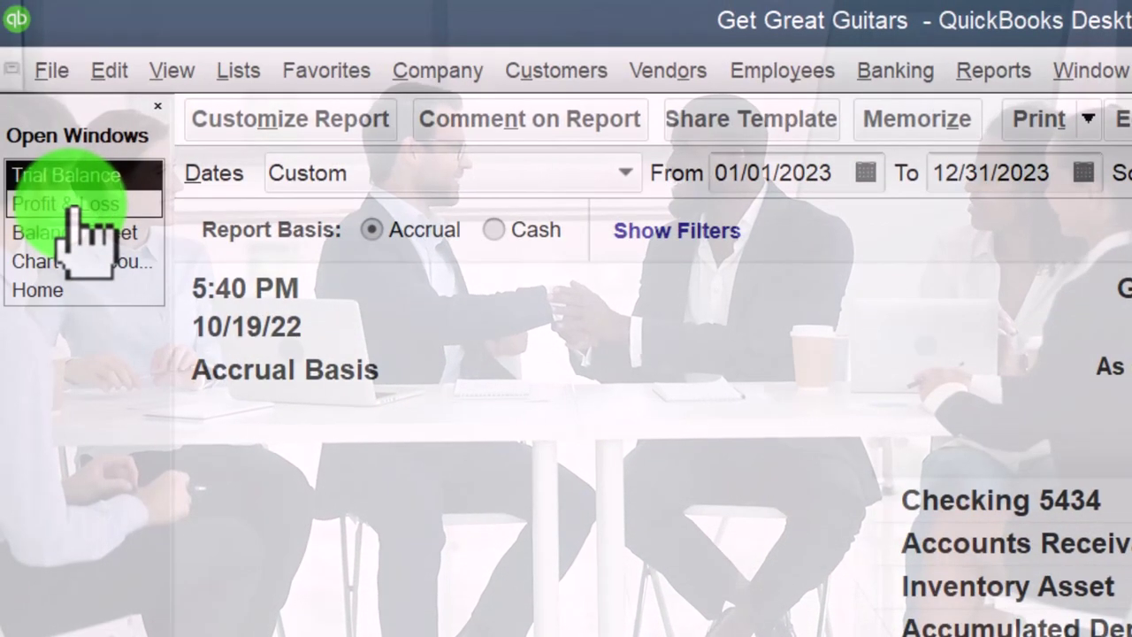
# Step: Bring up the Profit & Loss report and set its date range from 01/01/2023 to 12/31/2023
pyautogui.click(82, 208)
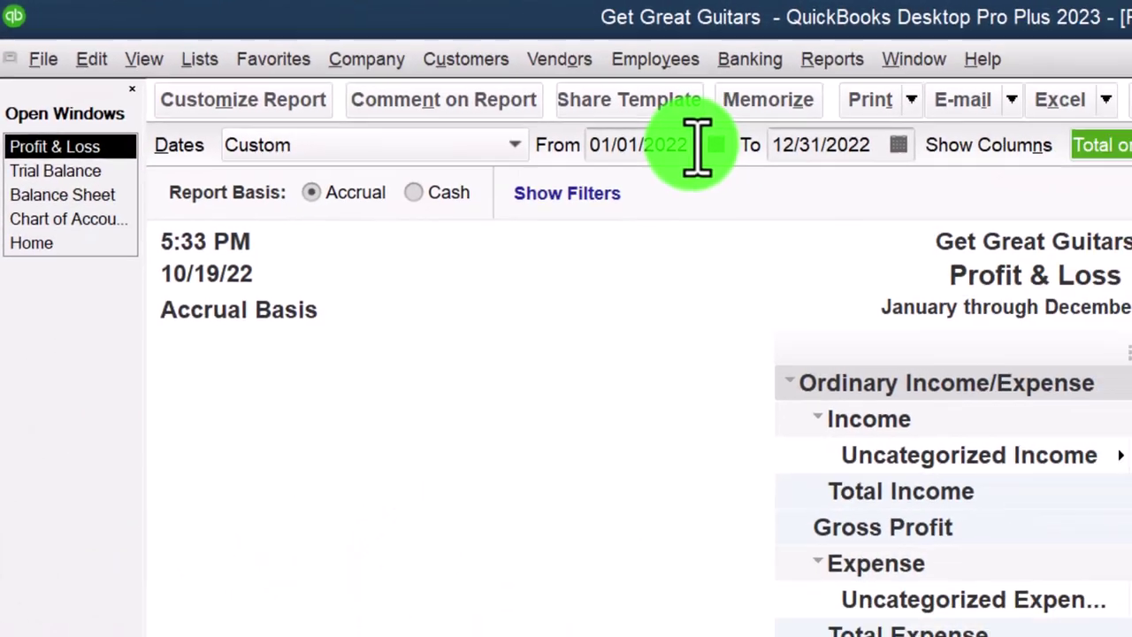
pyautogui.click(697, 145)
pyautogui.write('0101')
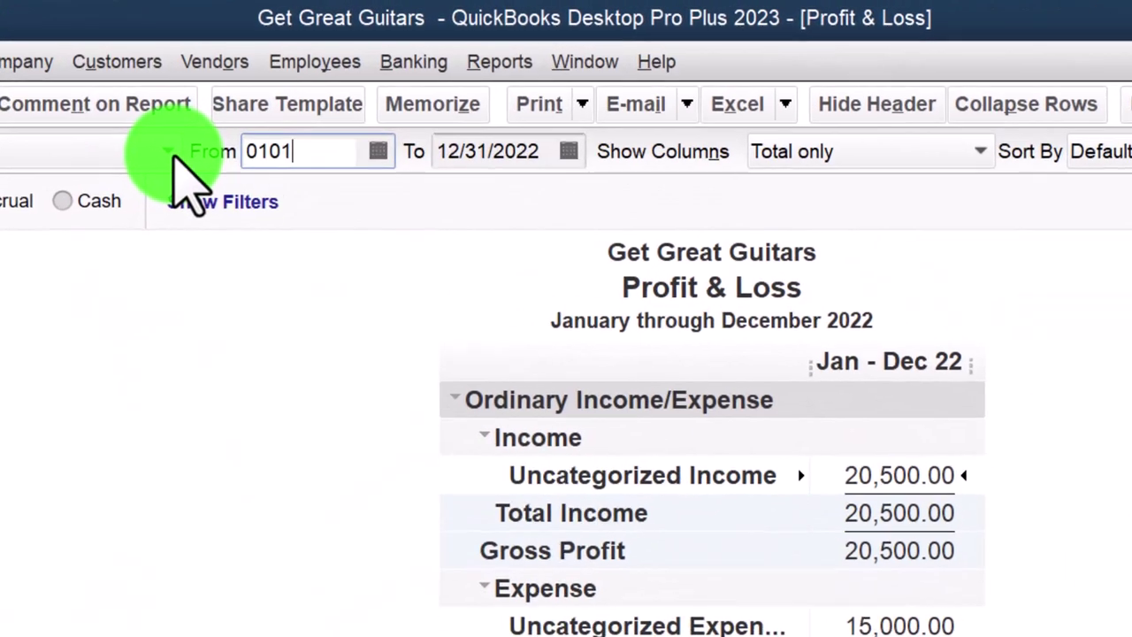
pyautogui.write('2')
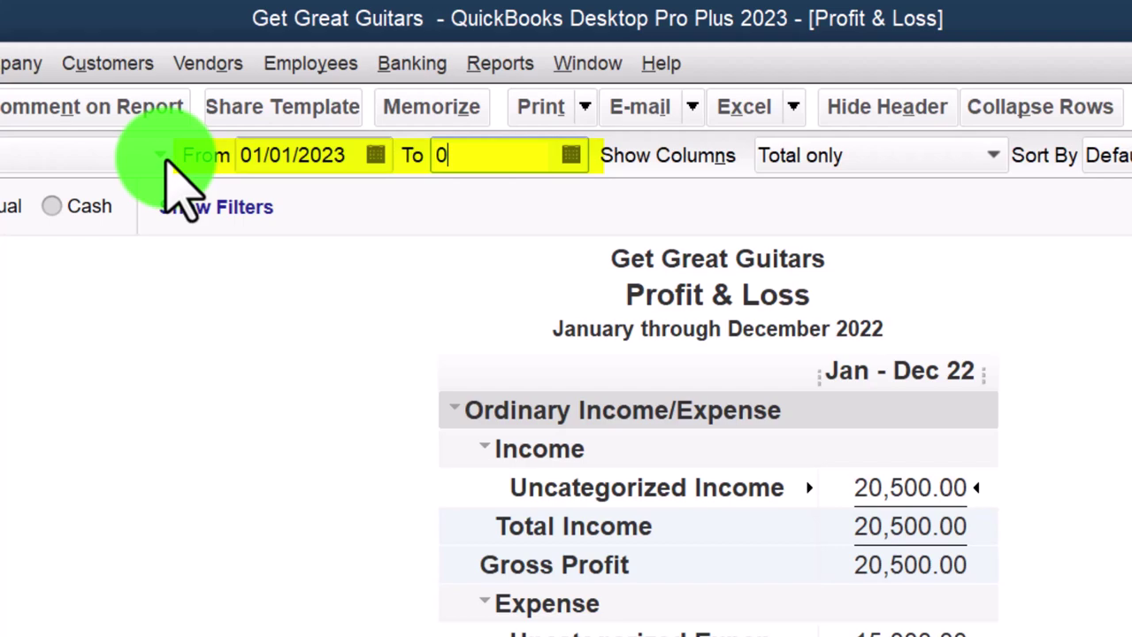
pyautogui.write('12312')
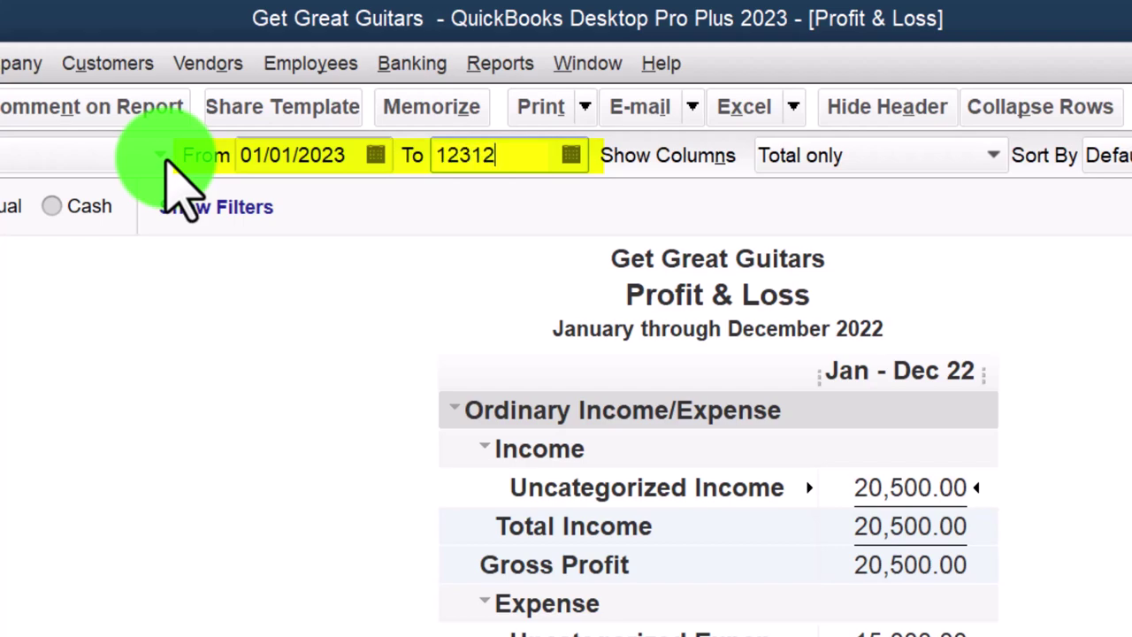
pyautogui.write('023')
pyautogui.press('Tab')
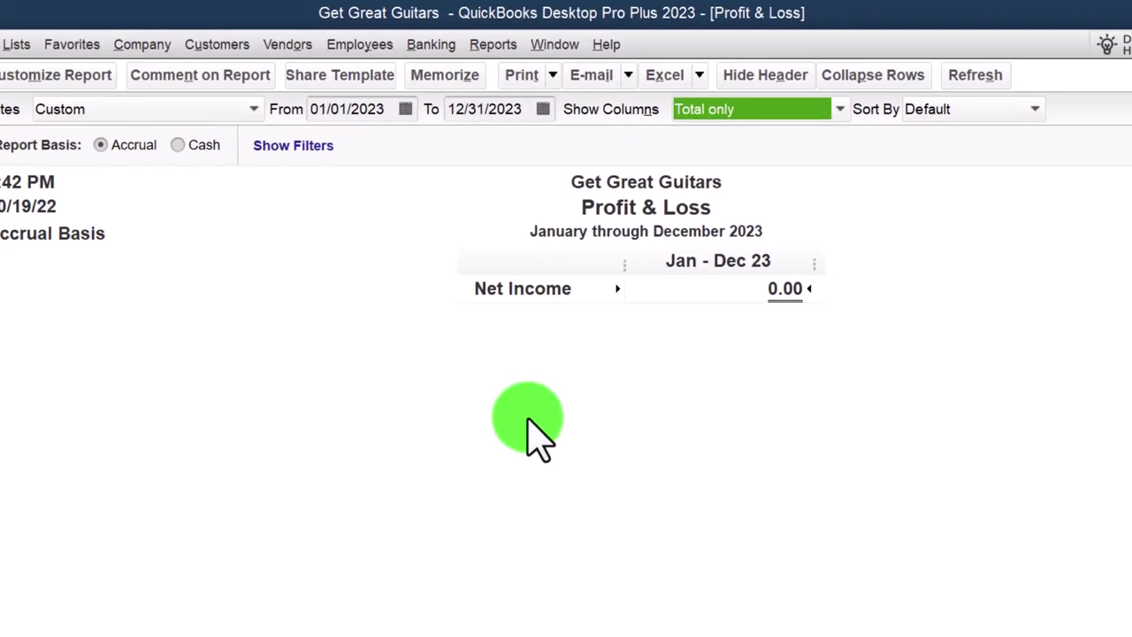